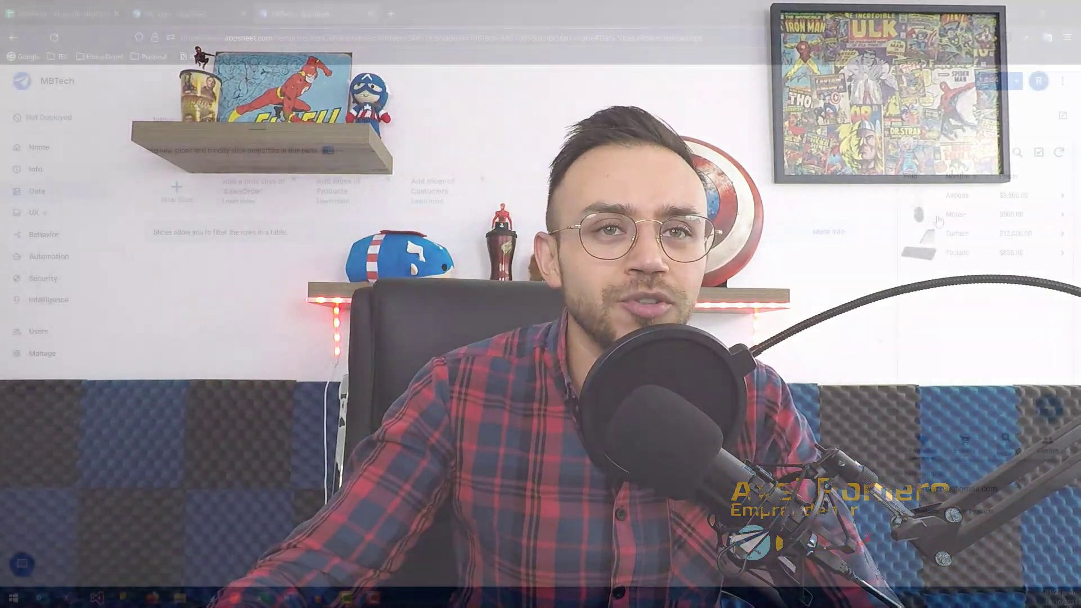
Step: Review the Airpods product's details and its Estatus field in the preview, then open Google Sheets
{"action": "left_click", "coordinate": [952, 199]}
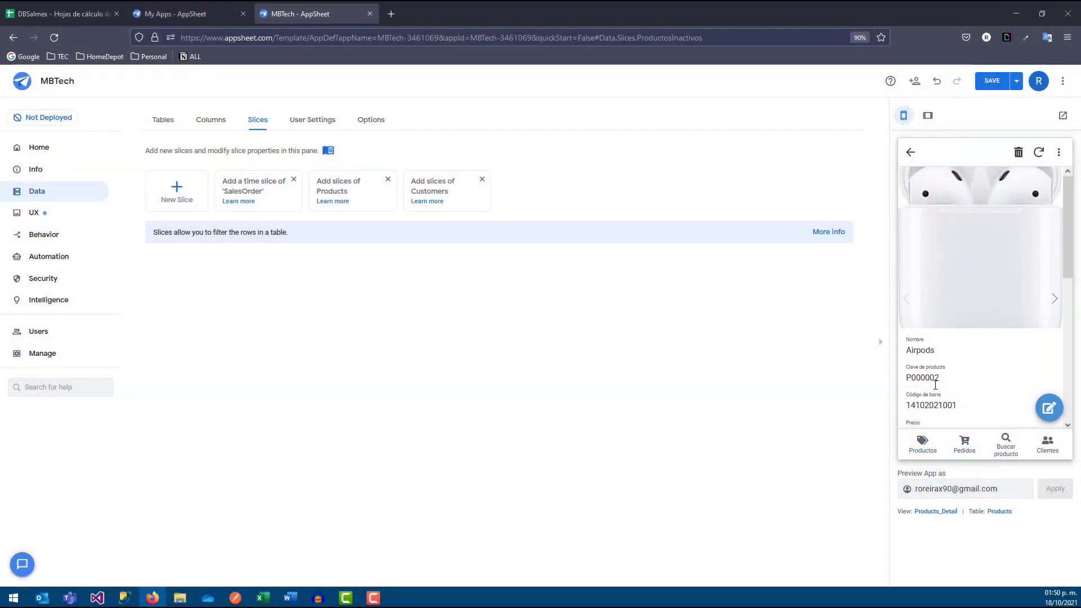
{"action": "scroll", "coordinate": [935, 385], "scroll_direction": "down", "scroll_amount": 3}
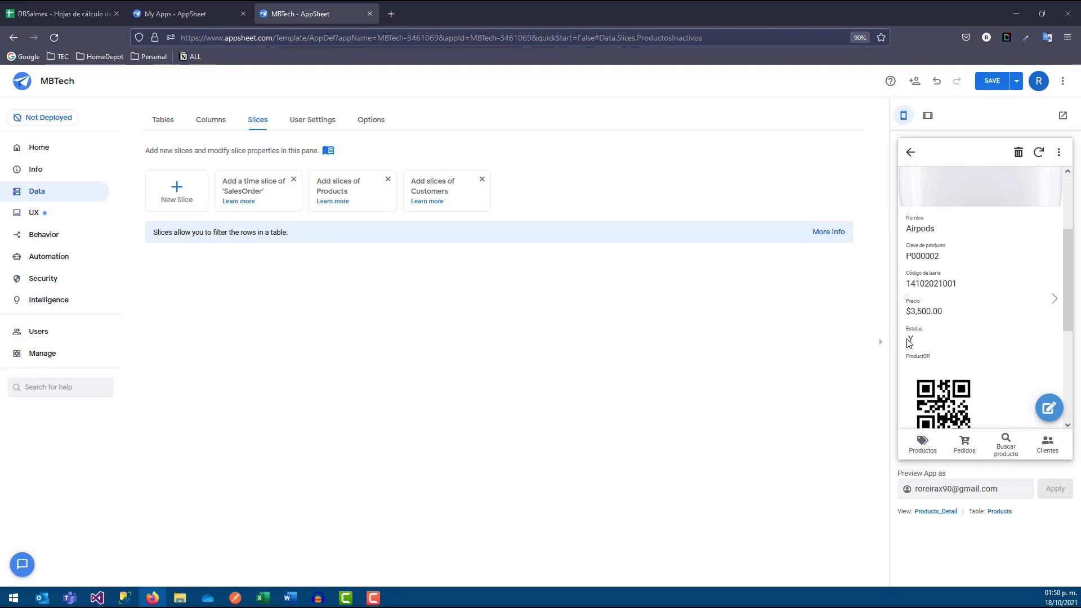
{"action": "scroll", "coordinate": [946, 348], "scroll_direction": "down", "scroll_amount": 2}
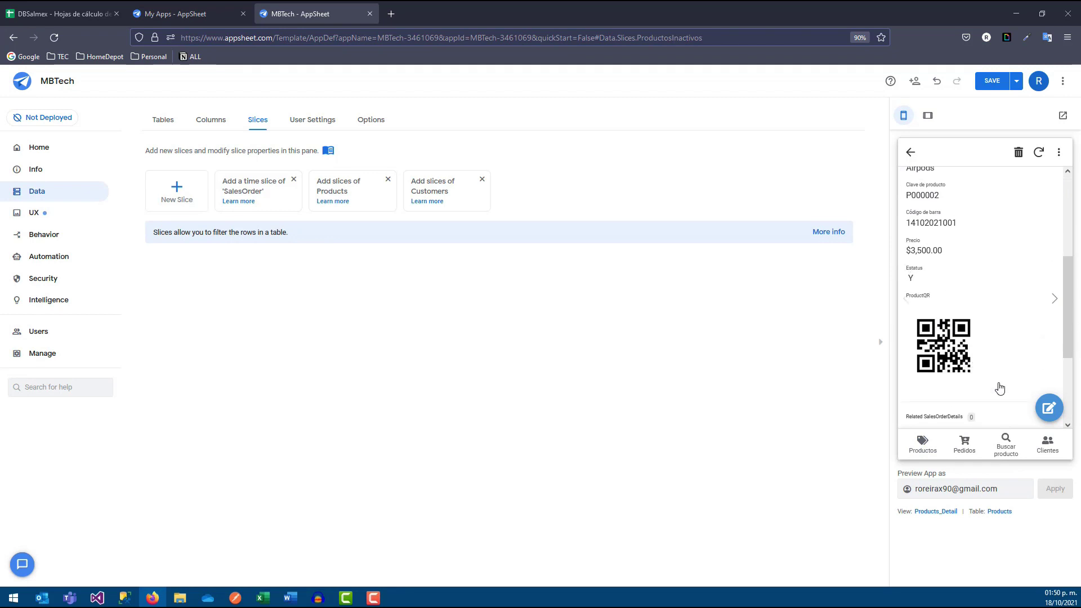
{"action": "left_click", "coordinate": [1047, 407]}
{"action": "scroll", "coordinate": [966, 339], "scroll_direction": "down", "scroll_amount": 1}
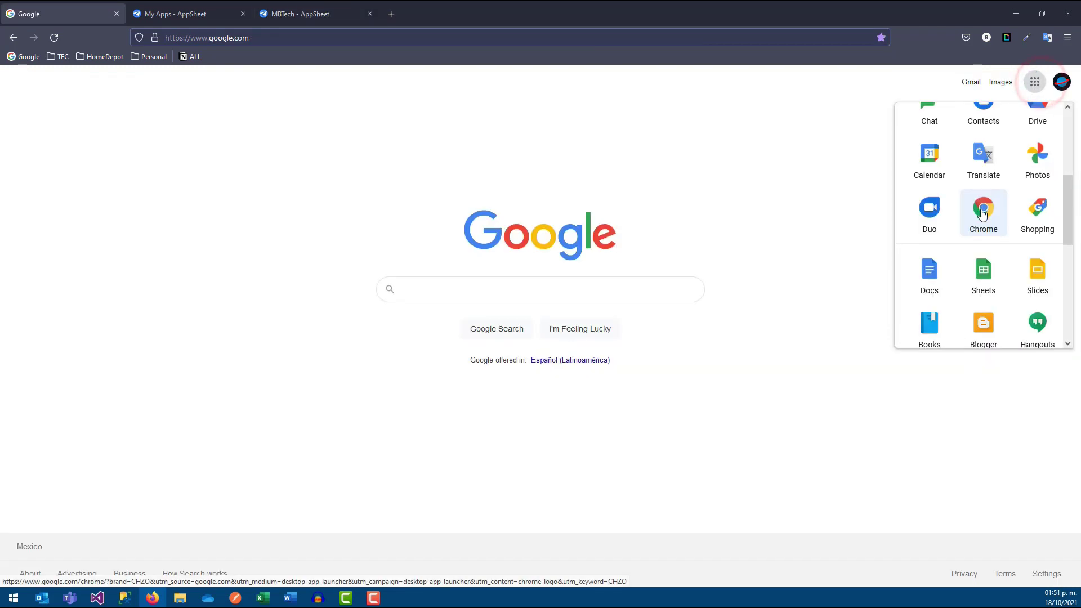
{"action": "scroll", "coordinate": [983, 226], "scroll_direction": "down", "scroll_amount": 1}
{"action": "left_click", "coordinate": [983, 214]}
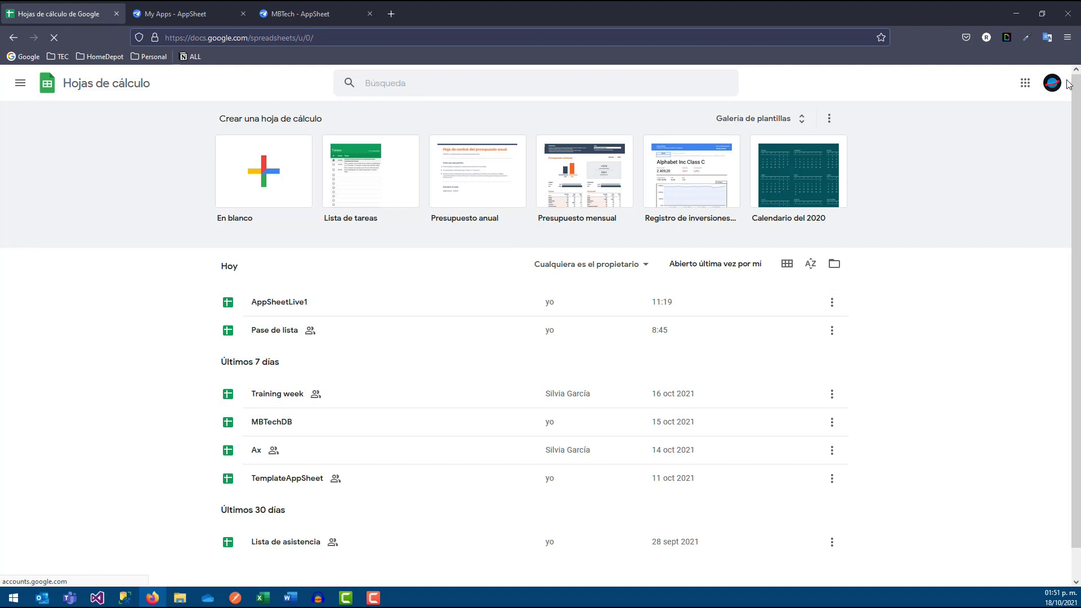
Step: Open MBTechDB, inspect ProductStatus cells E2 and E4, and select the Mouse row A3:F3
{"action": "left_click", "coordinate": [271, 427]}
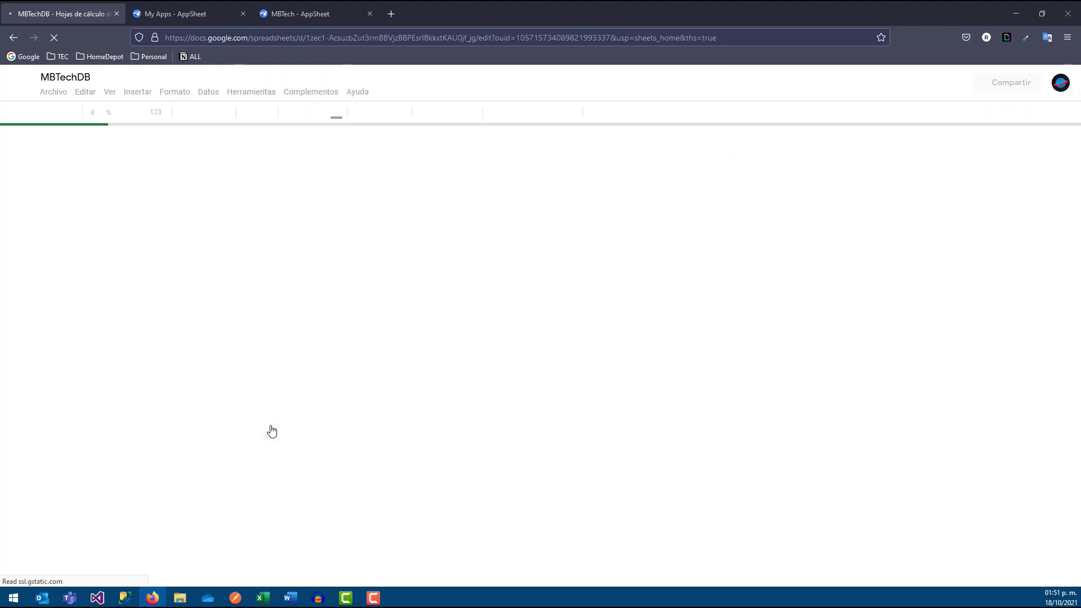
{"action": "left_click", "coordinate": [194, 295]}
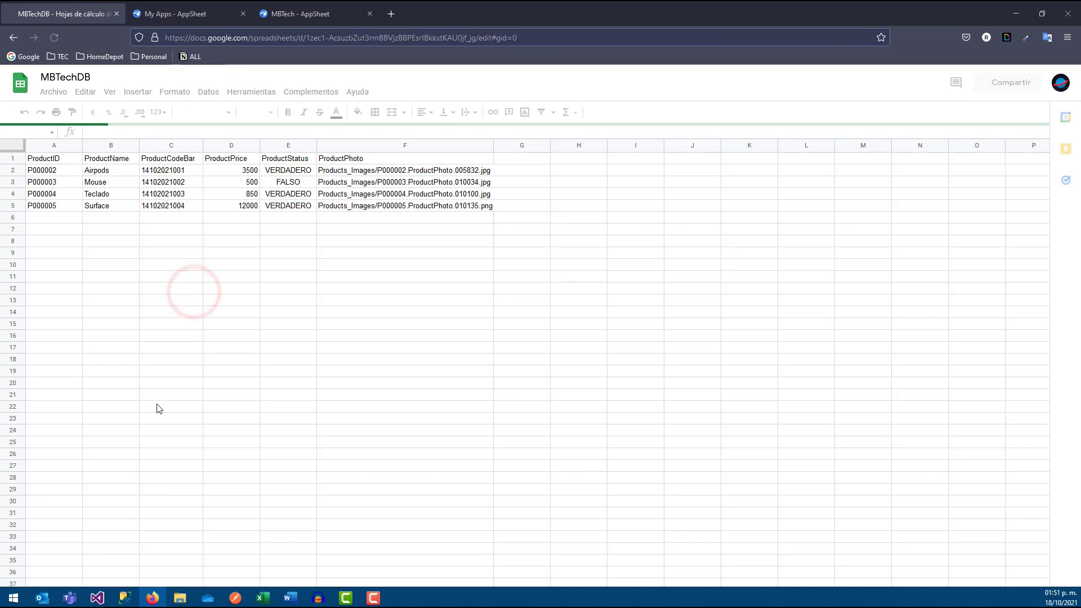
{"action": "left_click", "coordinate": [296, 163]}
{"action": "left_click", "coordinate": [290, 192]}
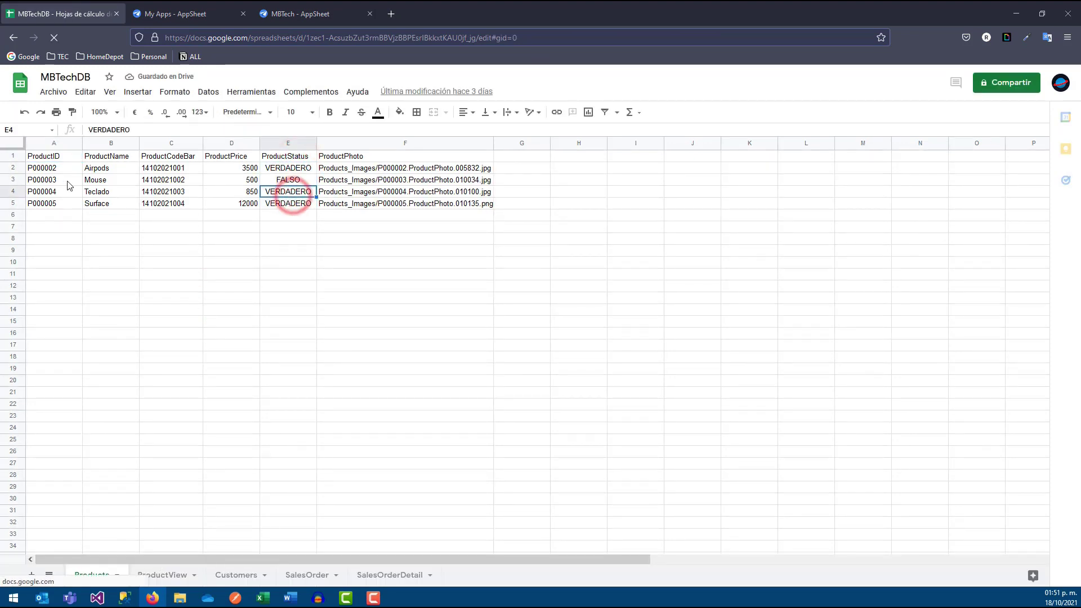
{"action": "left_click", "coordinate": [269, 165]}
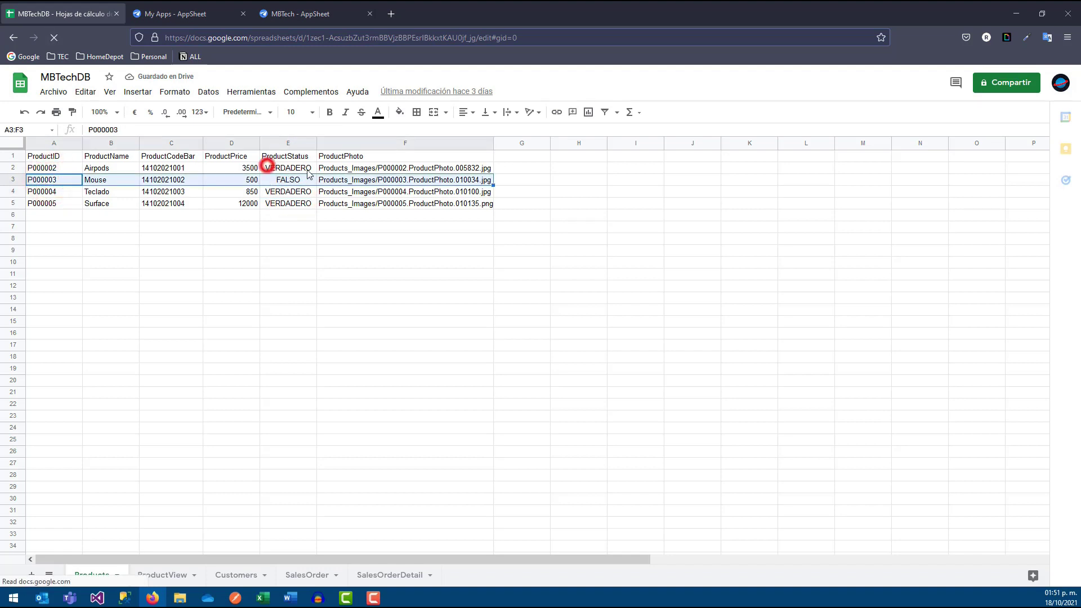
{"action": "left_click", "coordinate": [296, 198]}
{"action": "left_click_drag", "start_coordinate": [362, 179], "coordinate": [56, 184]}
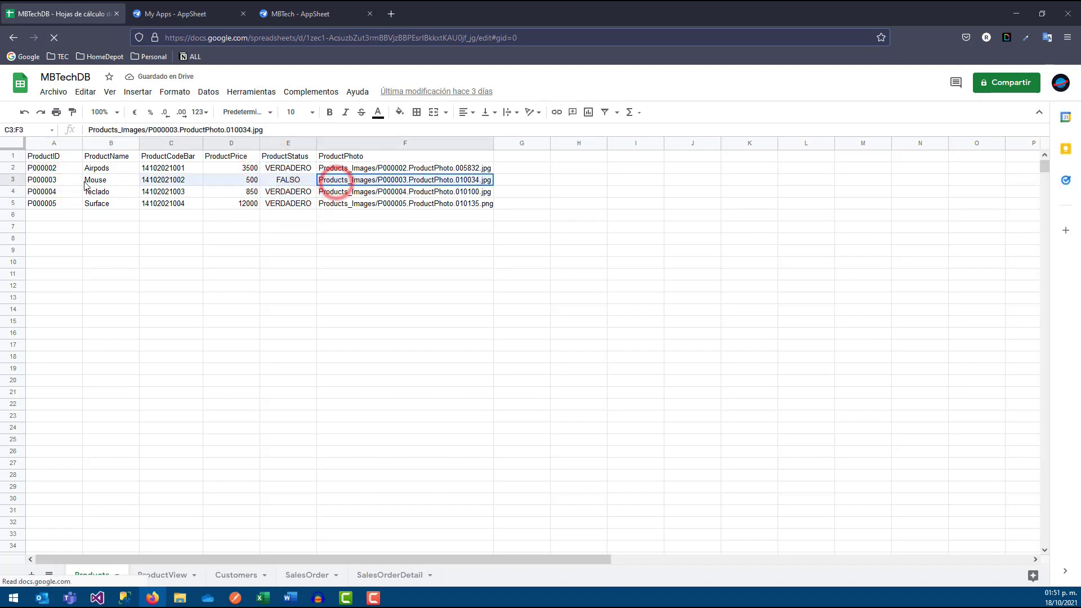
Step: Return to the MBTech app editor and bring up its Data slices list
{"action": "left_click", "coordinate": [213, 5]}
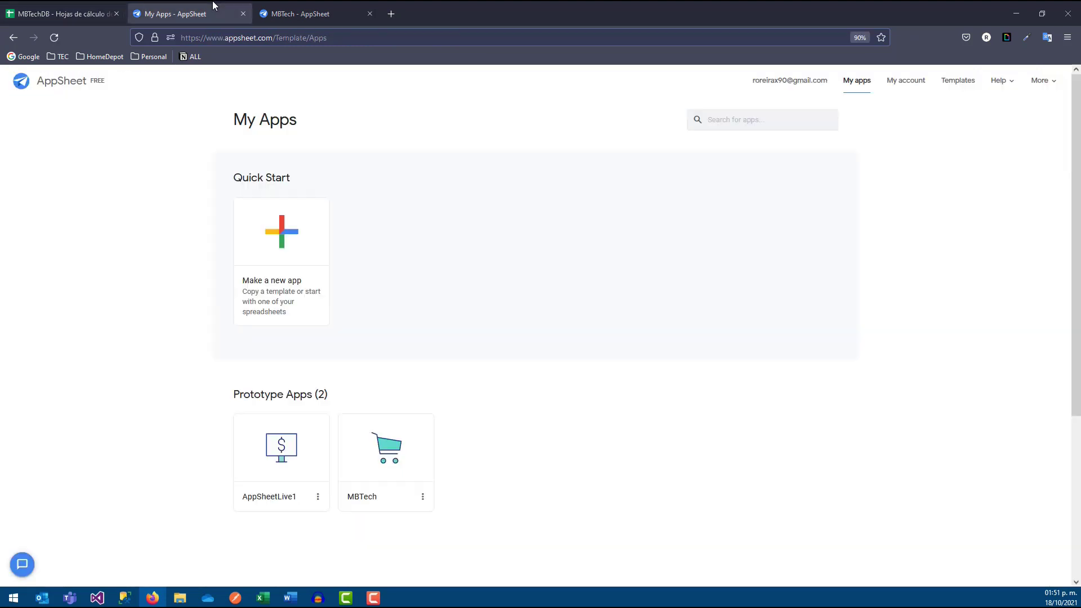
{"action": "left_click", "coordinate": [282, 10]}
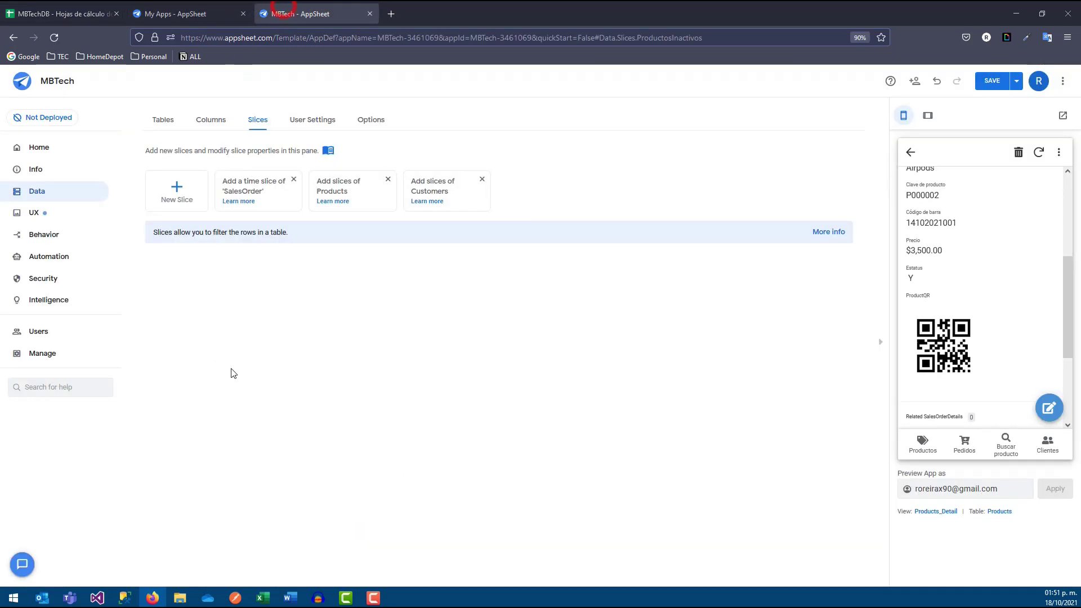
{"action": "left_click", "coordinate": [46, 200]}
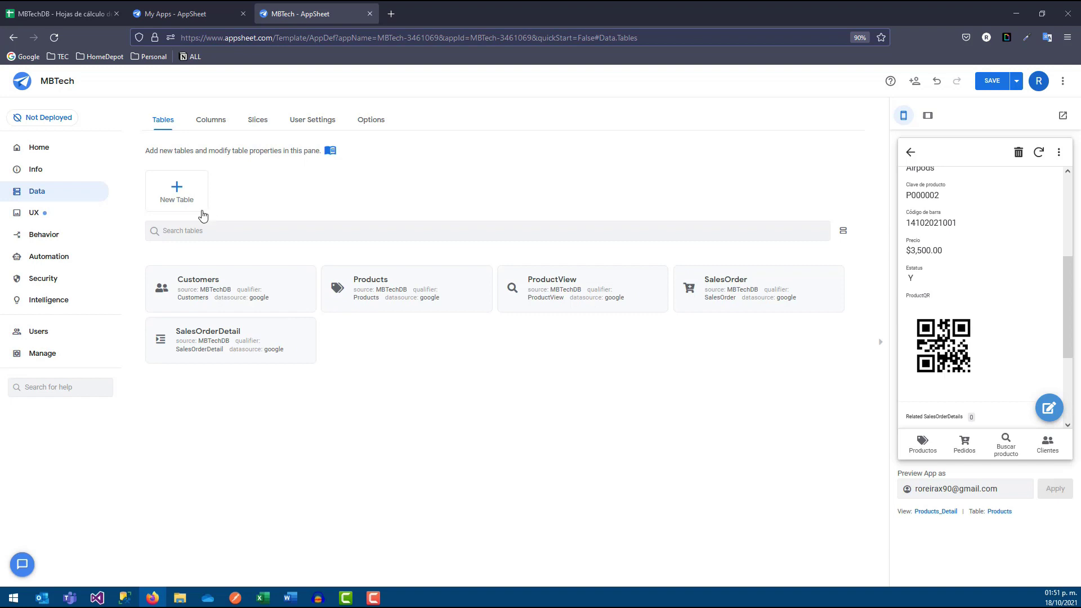
{"action": "left_click", "coordinate": [258, 124]}
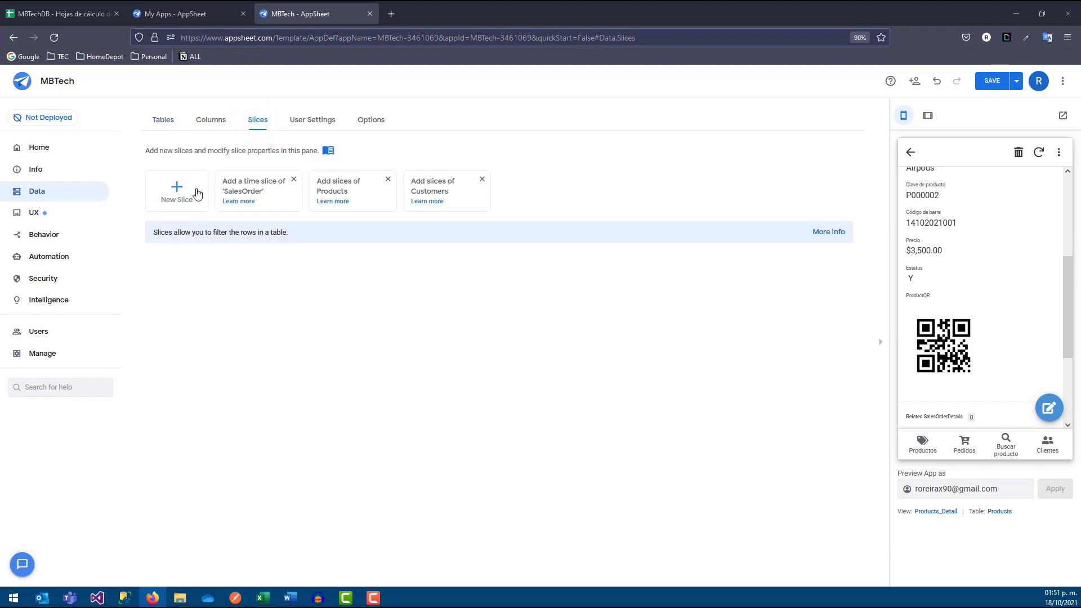
Step: Add a new slice named InactiveProducts with Products as its source table
{"action": "left_click", "coordinate": [182, 199]}
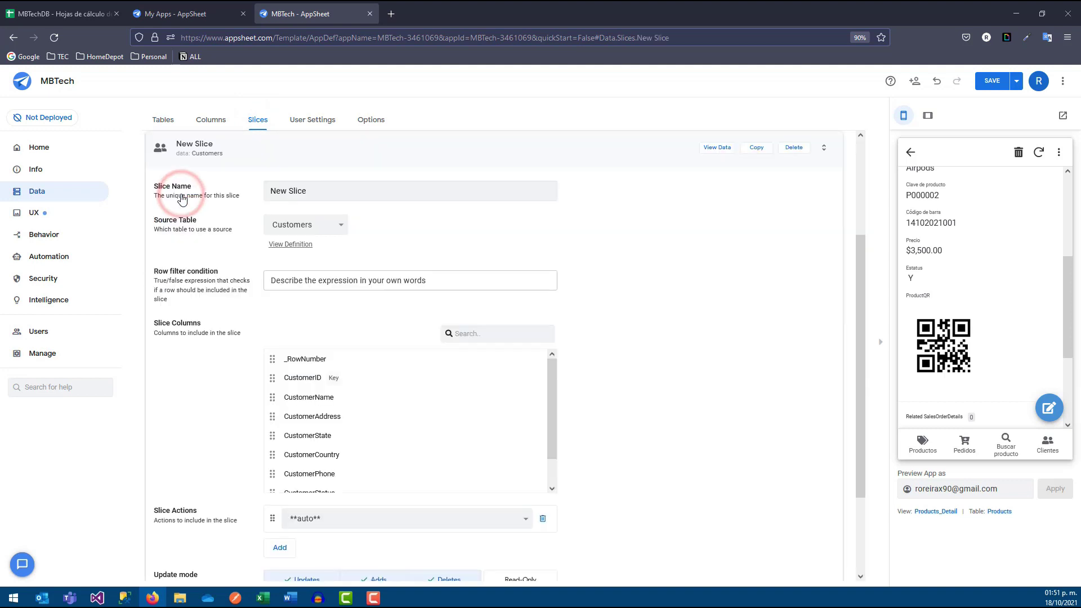
{"action": "left_click", "coordinate": [352, 194]}
{"action": "triple_click", "coordinate": [353, 194]}
{"action": "type", "text": "InactiveProducts"}
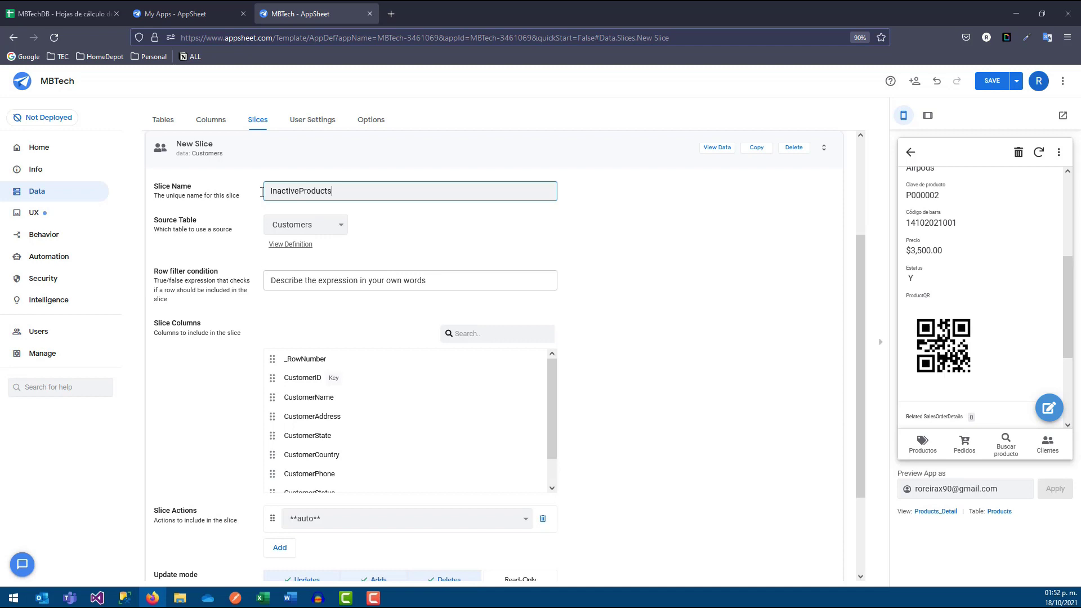
{"action": "left_click", "coordinate": [276, 224]}
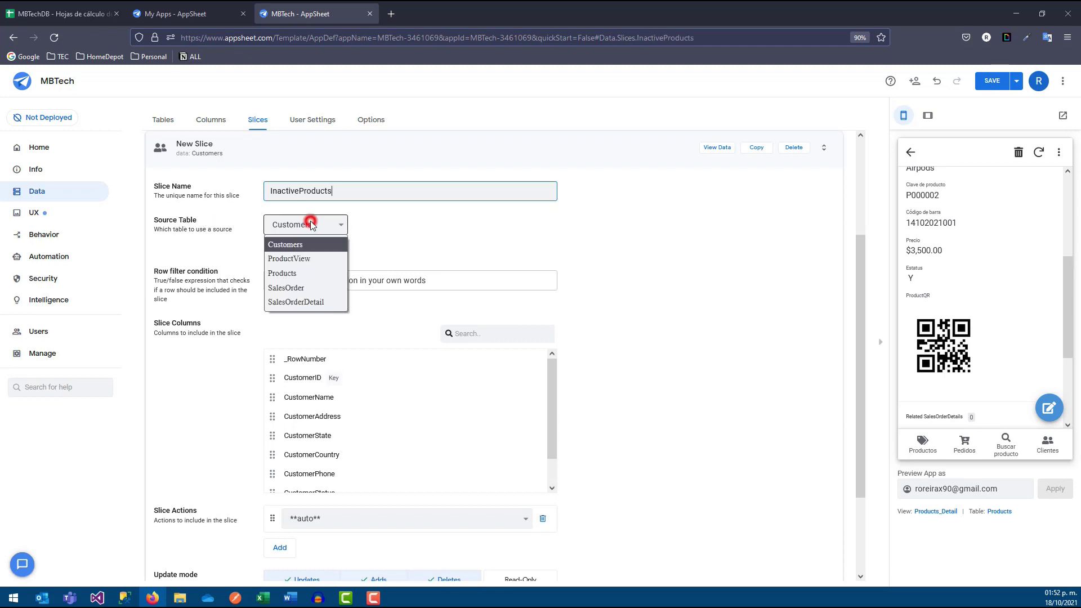
{"action": "left_click", "coordinate": [298, 275]}
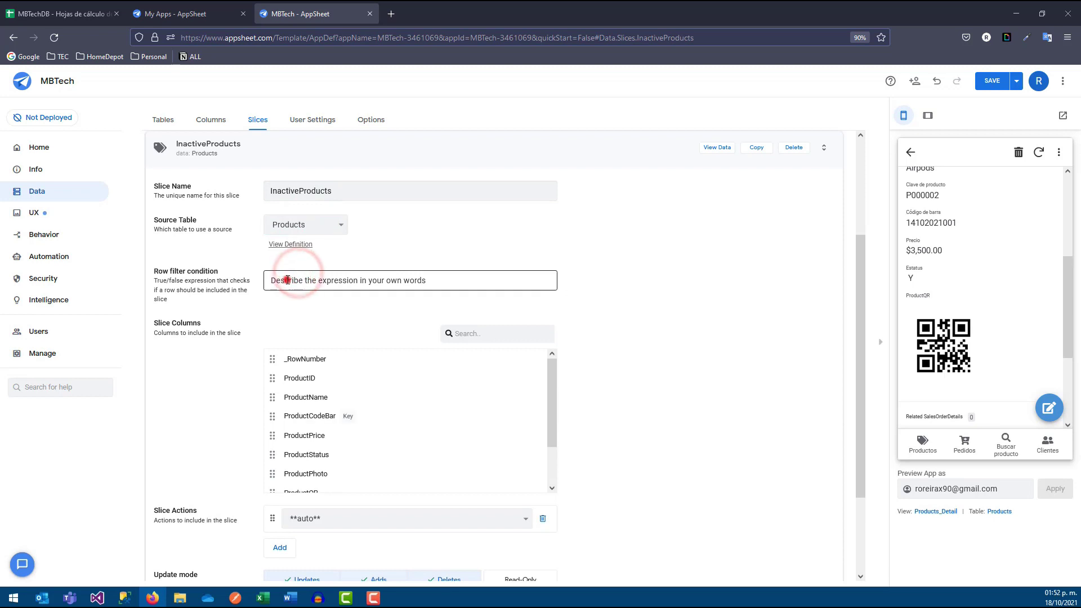
{"action": "left_click", "coordinate": [287, 280]}
{"action": "left_click", "coordinate": [308, 281]}
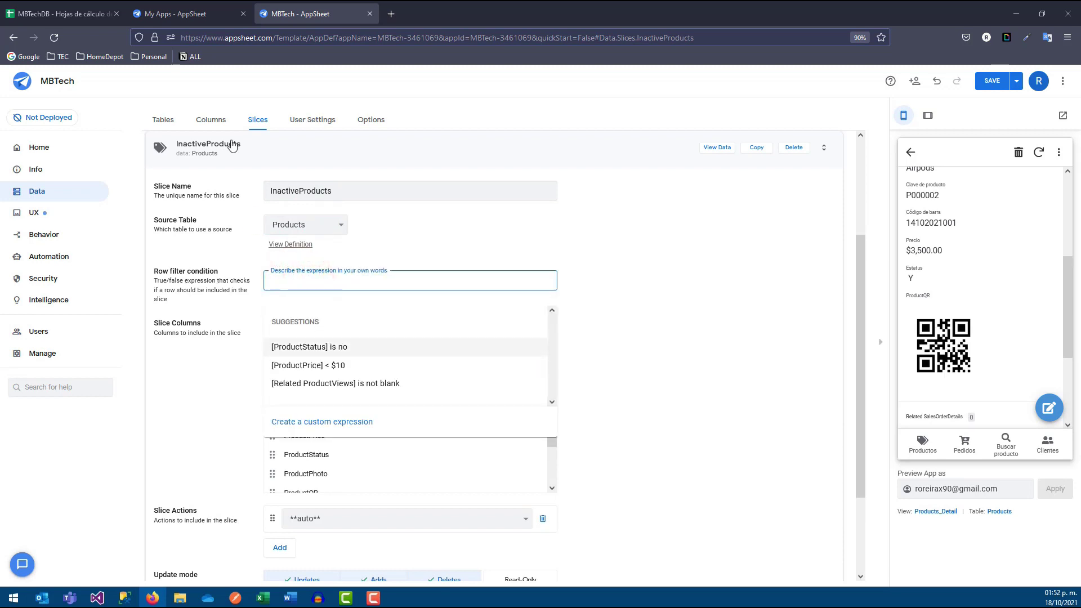
{"action": "left_click", "coordinate": [314, 426]}
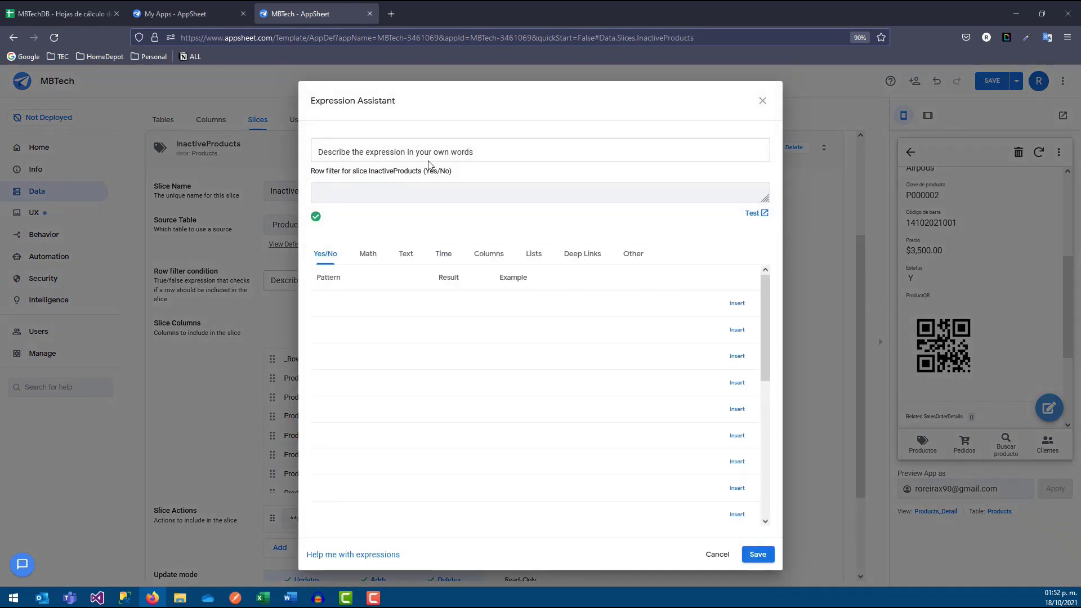
{"action": "left_click", "coordinate": [489, 253]}
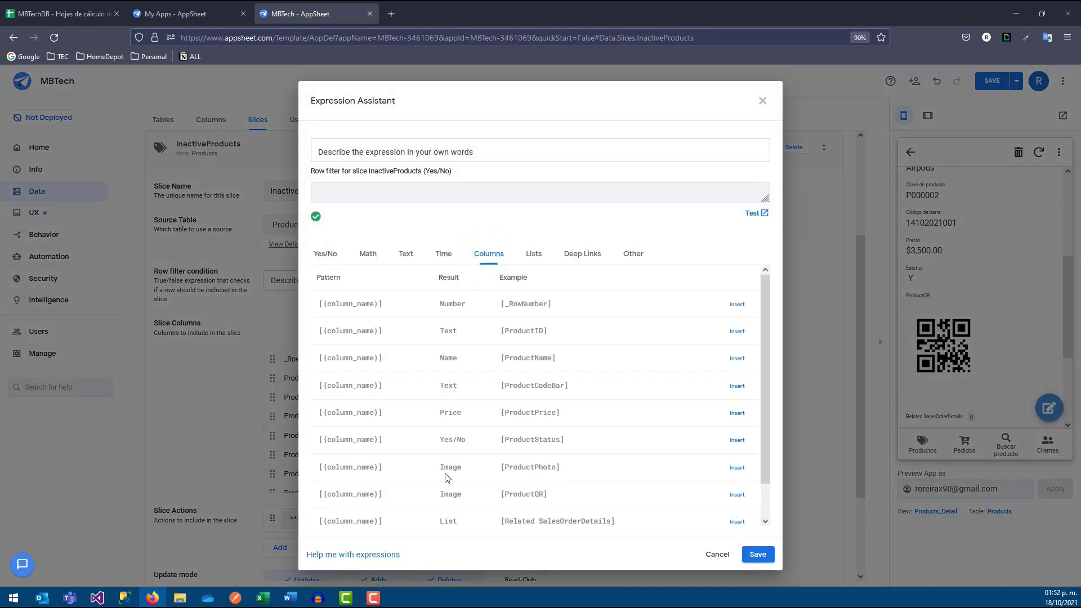
{"action": "double_click", "coordinate": [504, 439]}
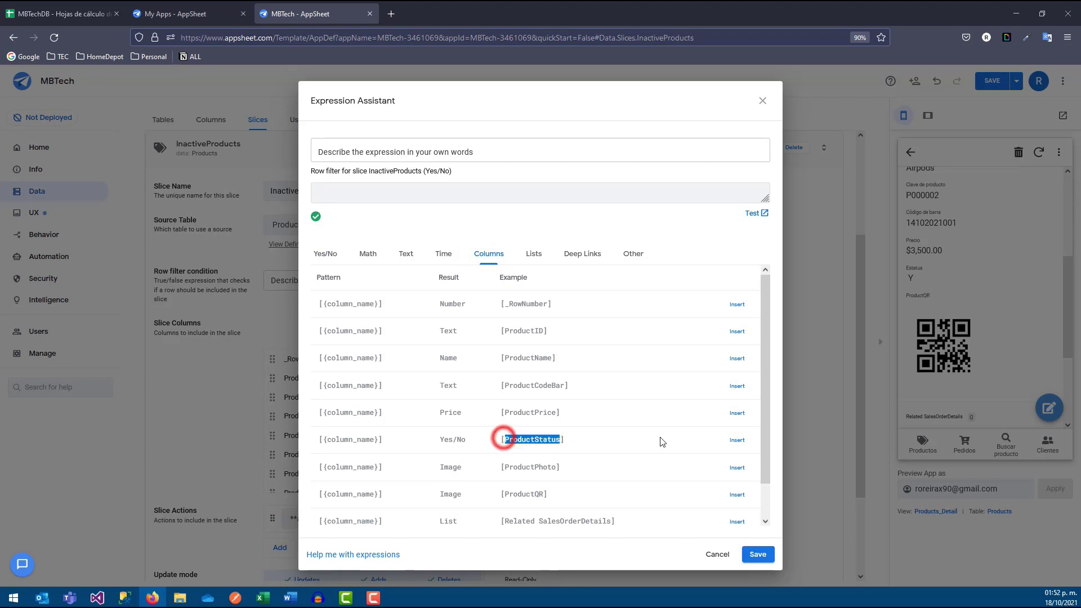
{"action": "left_click", "coordinate": [737, 440]}
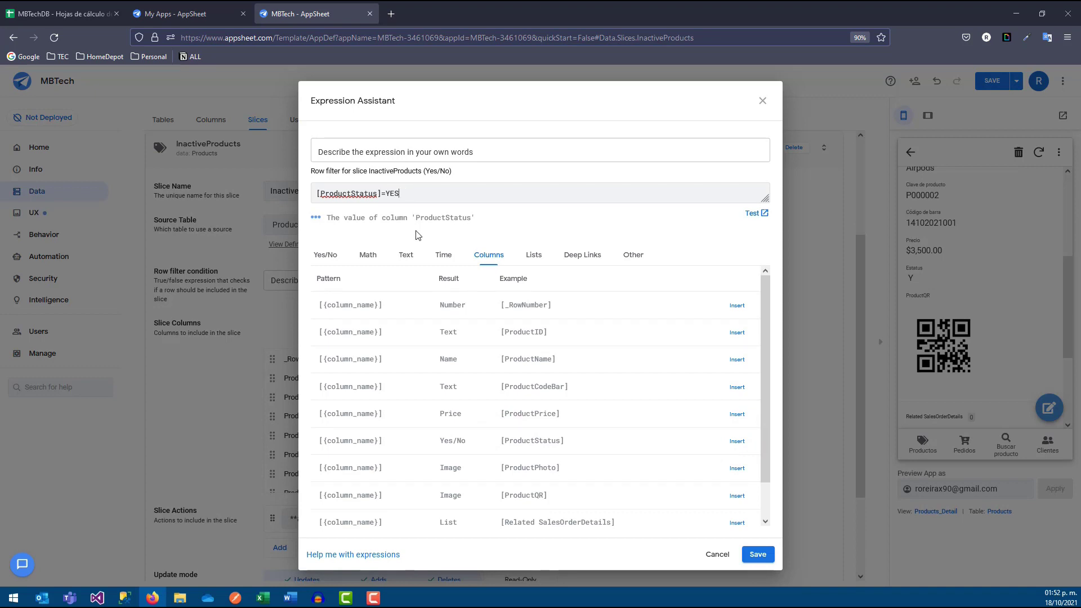
{"action": "left_click", "coordinate": [721, 555]}
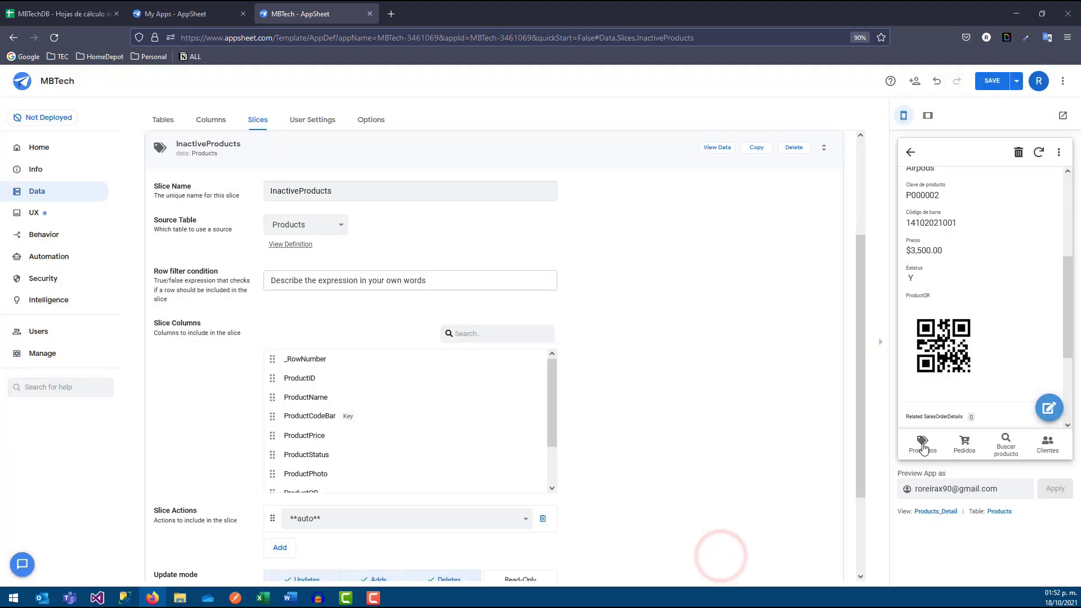
Step: Create and save a new ONLINE sales order with a chosen customer in the preview
{"action": "left_click", "coordinate": [961, 444]}
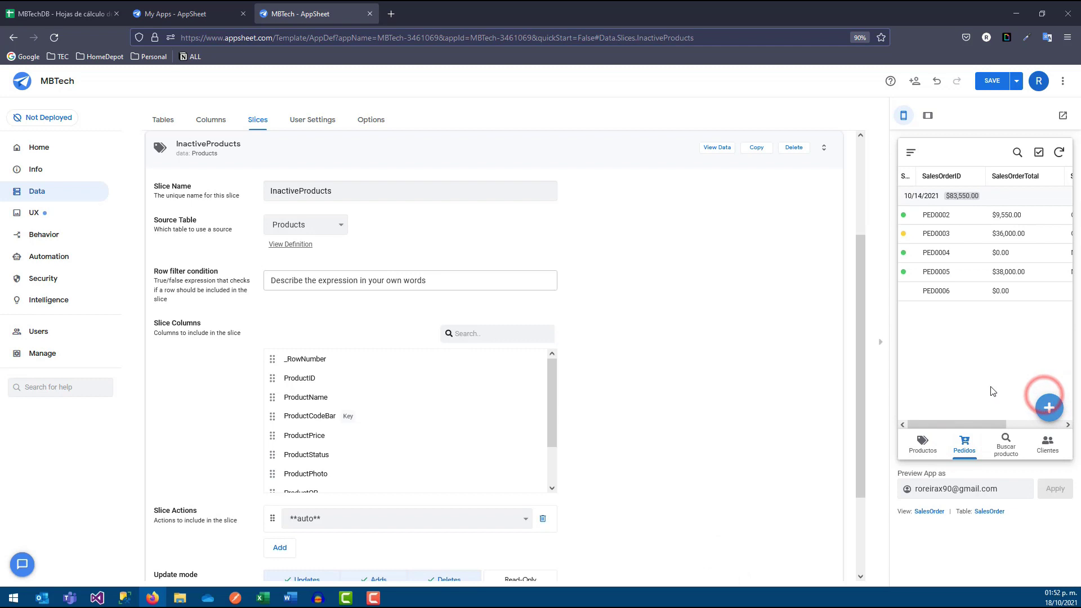
{"action": "left_click", "coordinate": [1049, 400]}
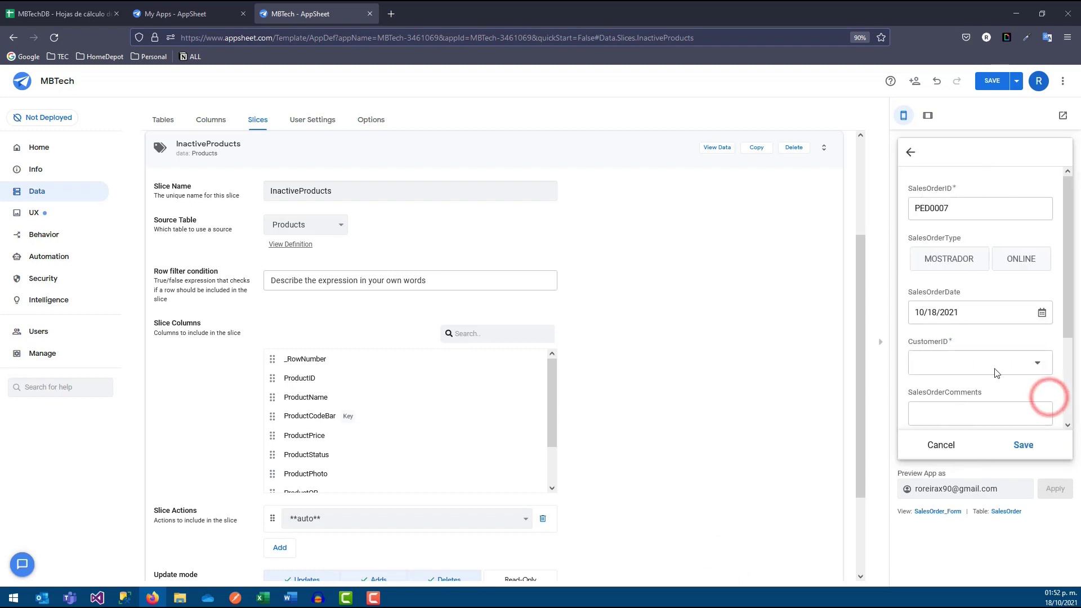
{"action": "left_click", "coordinate": [1016, 261]}
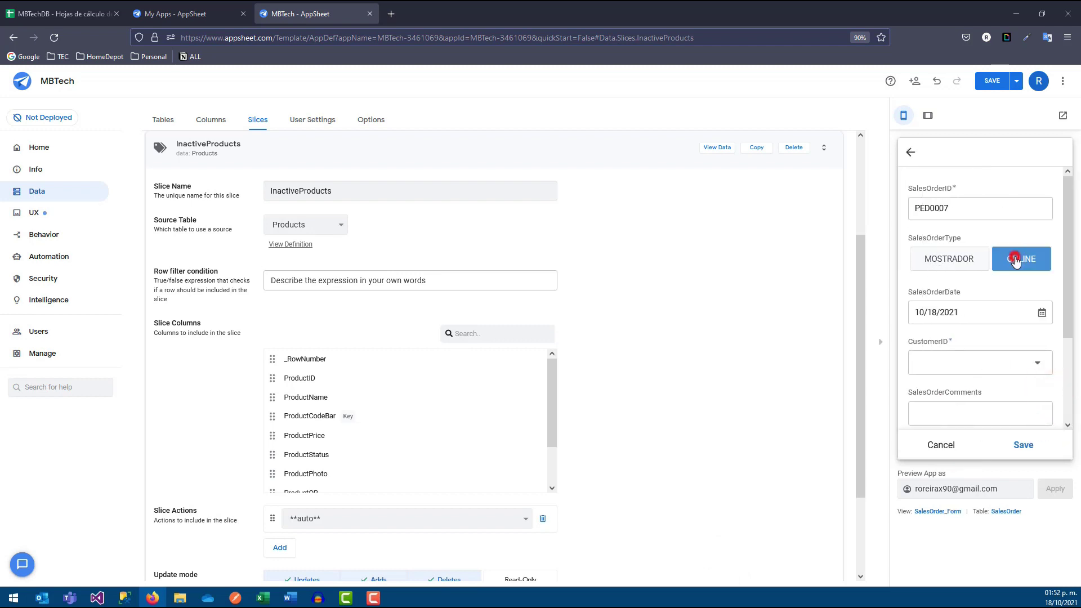
{"action": "scroll", "coordinate": [1013, 259], "scroll_direction": "down", "scroll_amount": 2}
{"action": "left_click", "coordinate": [946, 262]}
{"action": "left_click", "coordinate": [941, 207]}
{"action": "left_click", "coordinate": [1024, 445]}
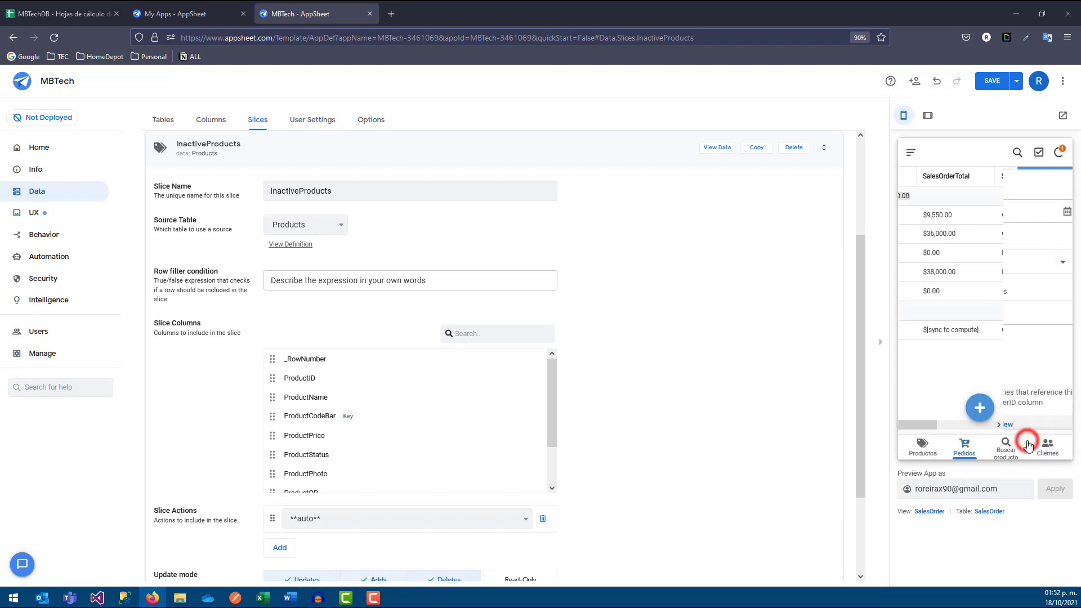
Step: Add a product line to order PED0007 and open its ProductCodeBar choices
{"action": "left_click", "coordinate": [956, 332]}
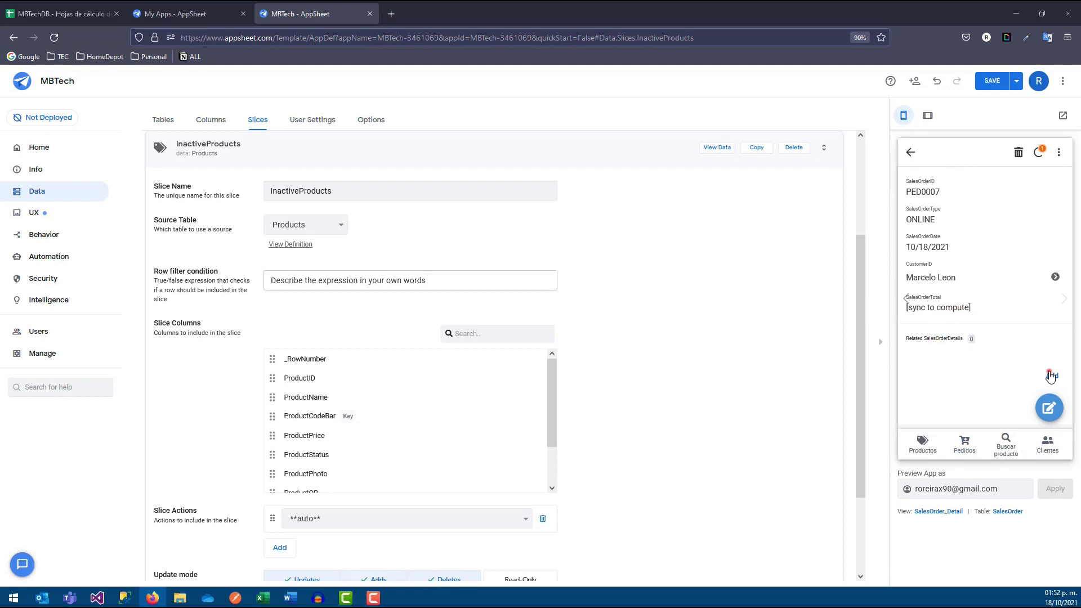
{"action": "left_click", "coordinate": [1050, 376]}
{"action": "left_click", "coordinate": [975, 261]}
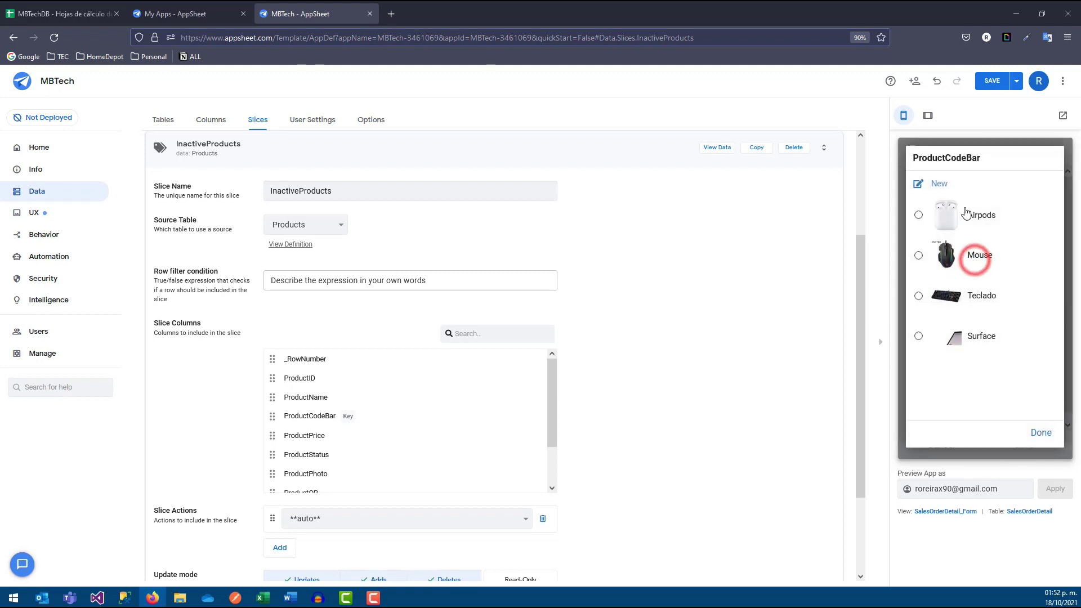
Step: In MBTechDB, compare ProductStatus values E2:E5 with product names, noting Mouse is FALSO
{"action": "left_click", "coordinate": [11, 6]}
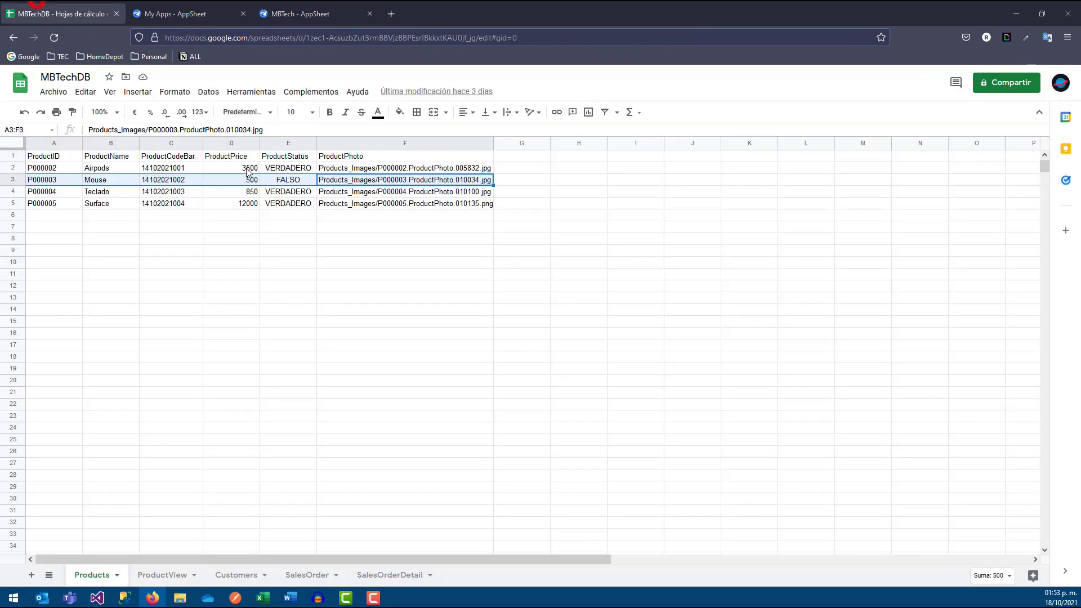
{"action": "left_click_drag", "start_coordinate": [290, 167], "coordinate": [293, 194]}
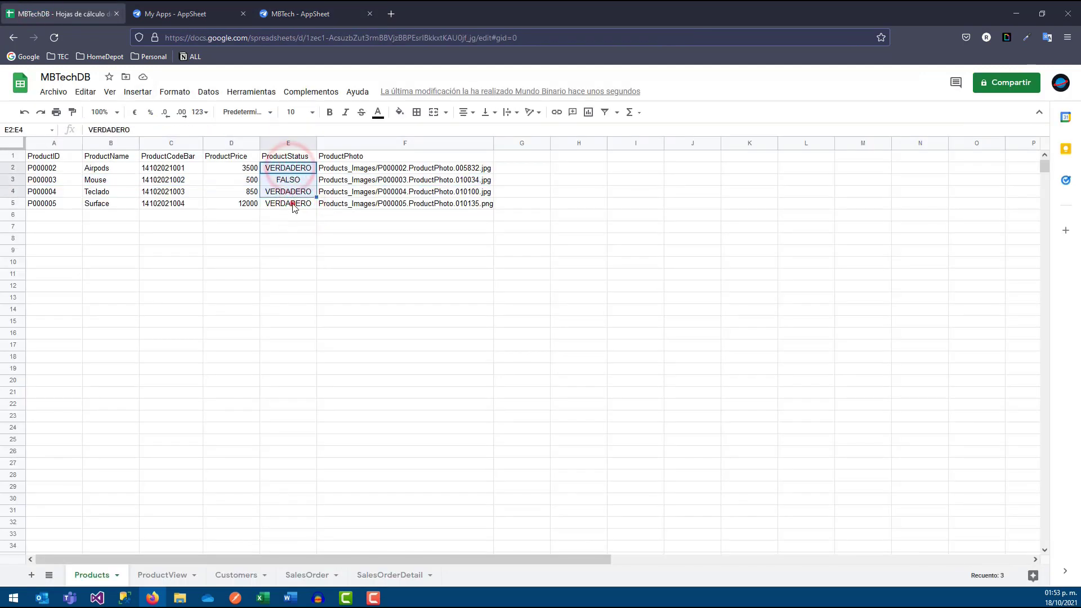
{"action": "left_click", "coordinate": [297, 166]}
{"action": "left_click", "coordinate": [289, 184]}
{"action": "left_click", "coordinate": [290, 167]}
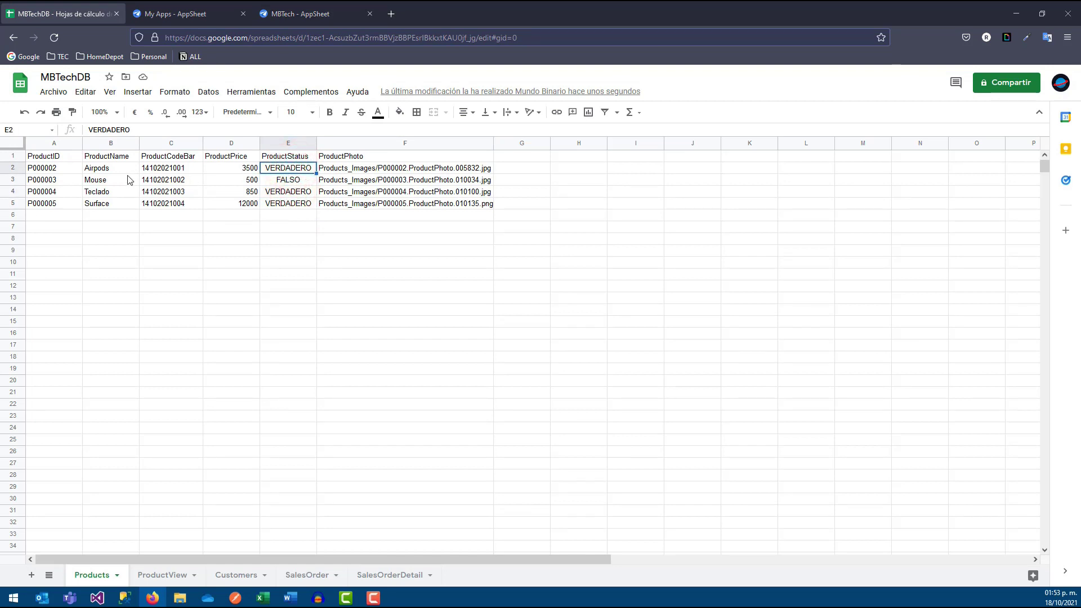
{"action": "left_click", "coordinate": [101, 168]}
{"action": "left_click_drag", "start_coordinate": [106, 191], "coordinate": [110, 200]}
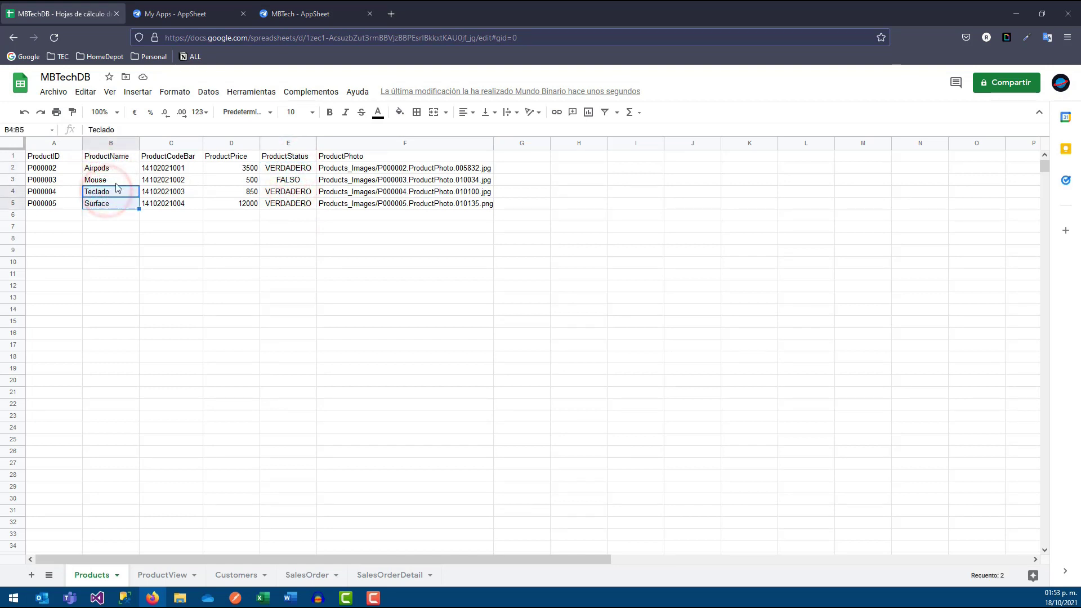
{"action": "left_click", "coordinate": [107, 180]}
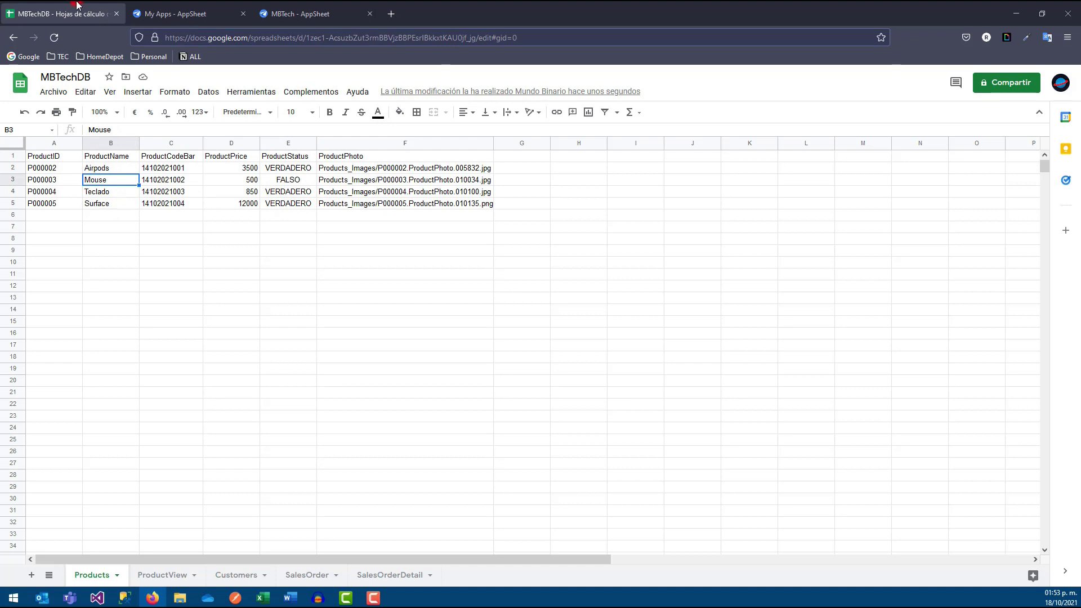
{"action": "left_click", "coordinate": [179, 12]}
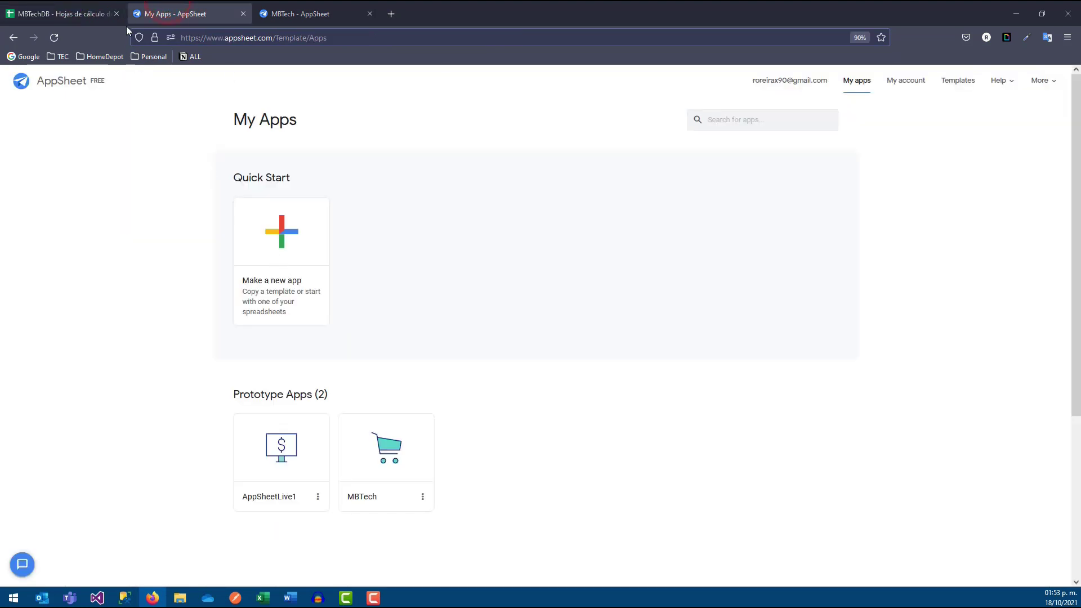
Step: Set the InactiveProducts row filter to the custom expression [ProductStatus]=YES
{"action": "left_click", "coordinate": [314, 8]}
{"action": "left_click", "coordinate": [309, 279]}
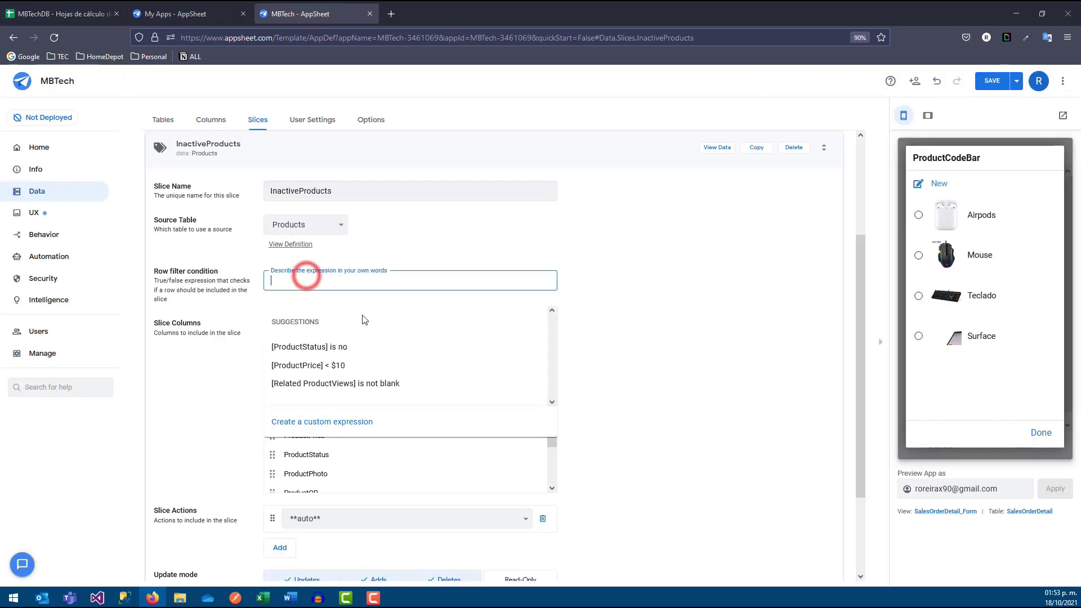
{"action": "left_click", "coordinate": [313, 429]}
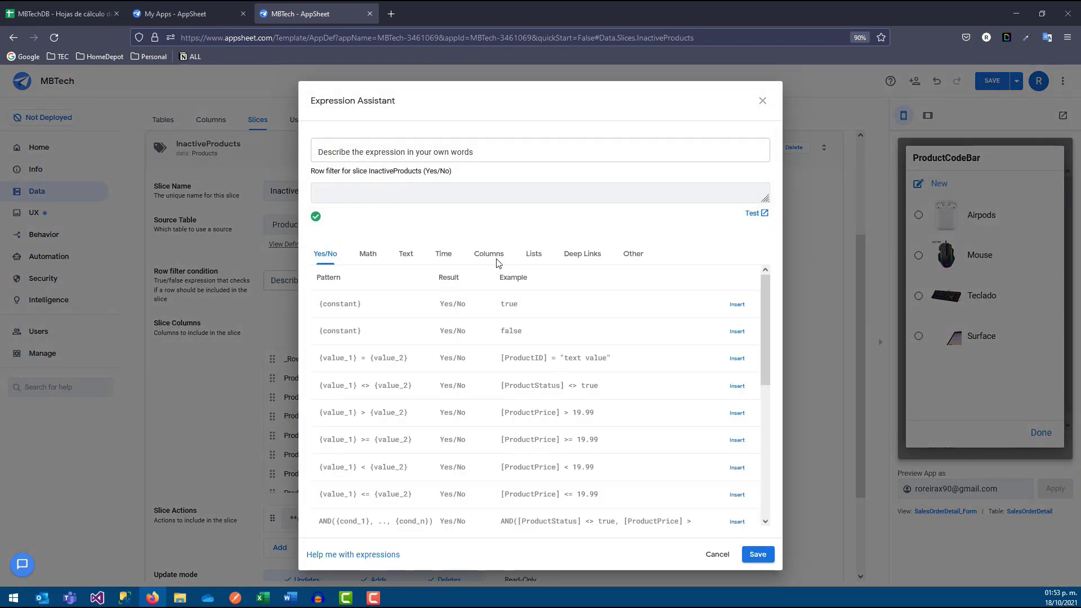
{"action": "left_click", "coordinate": [494, 255]}
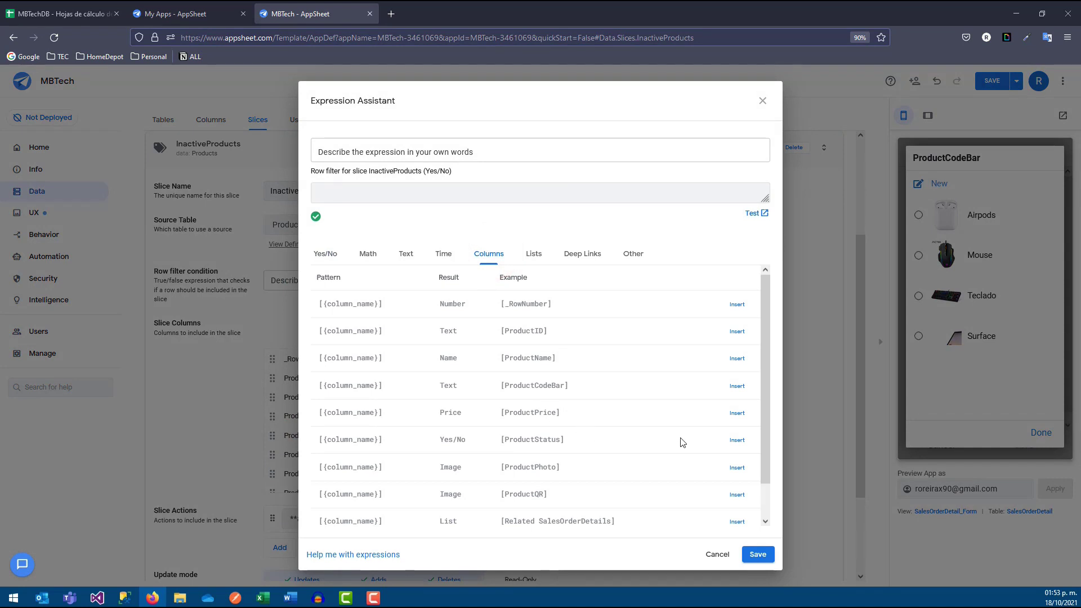
{"action": "left_click", "coordinate": [739, 440]}
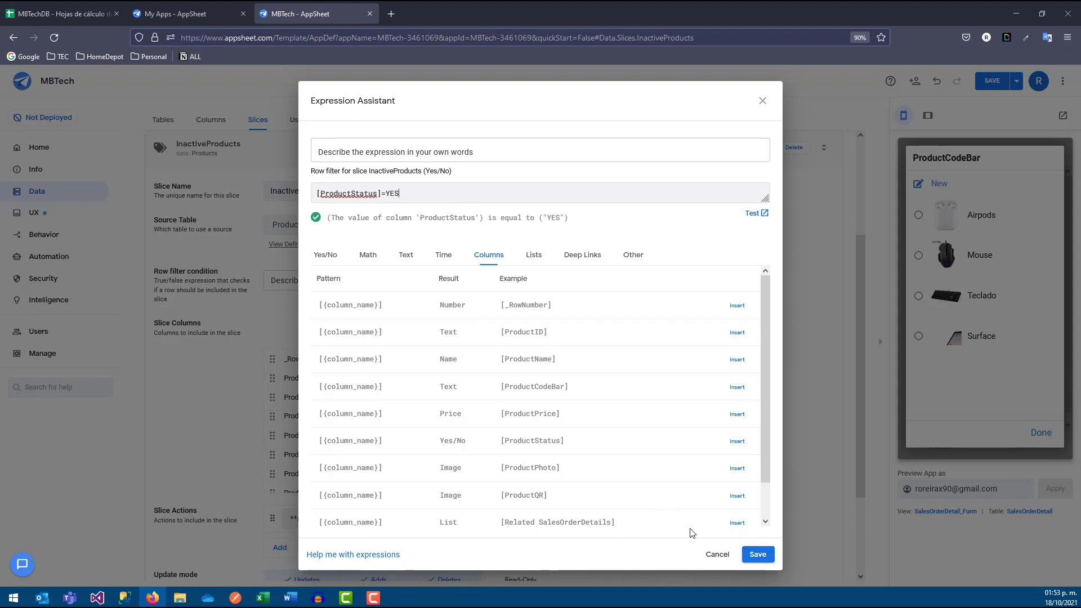
{"action": "left_click", "coordinate": [757, 554]}
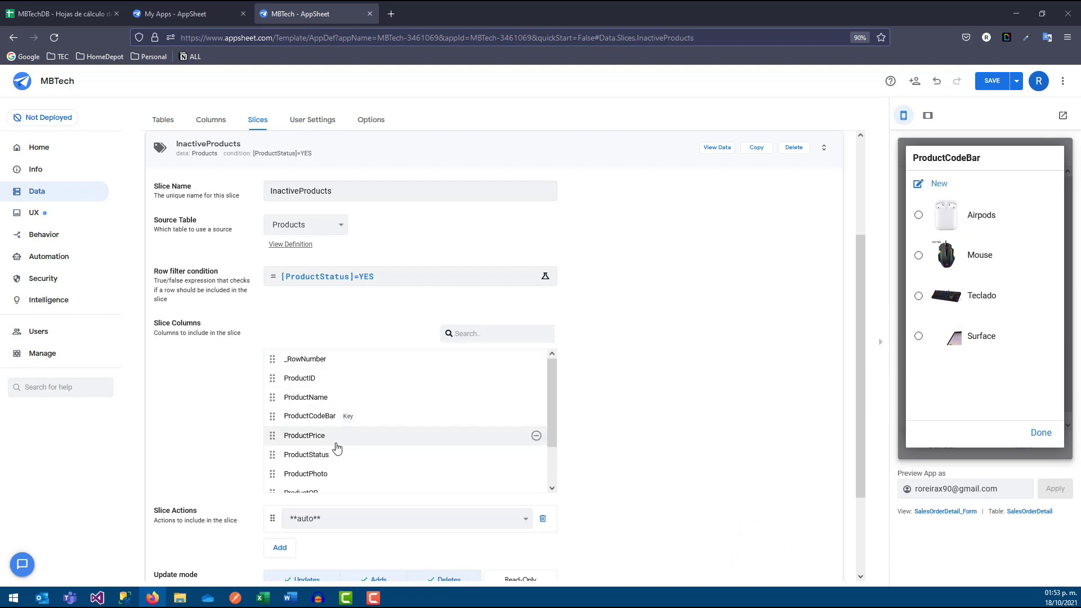
Step: Save the app, collapse the InactiveProducts slice, and show the Data tables list
{"action": "scroll", "coordinate": [360, 407], "scroll_direction": "down", "scroll_amount": 2}
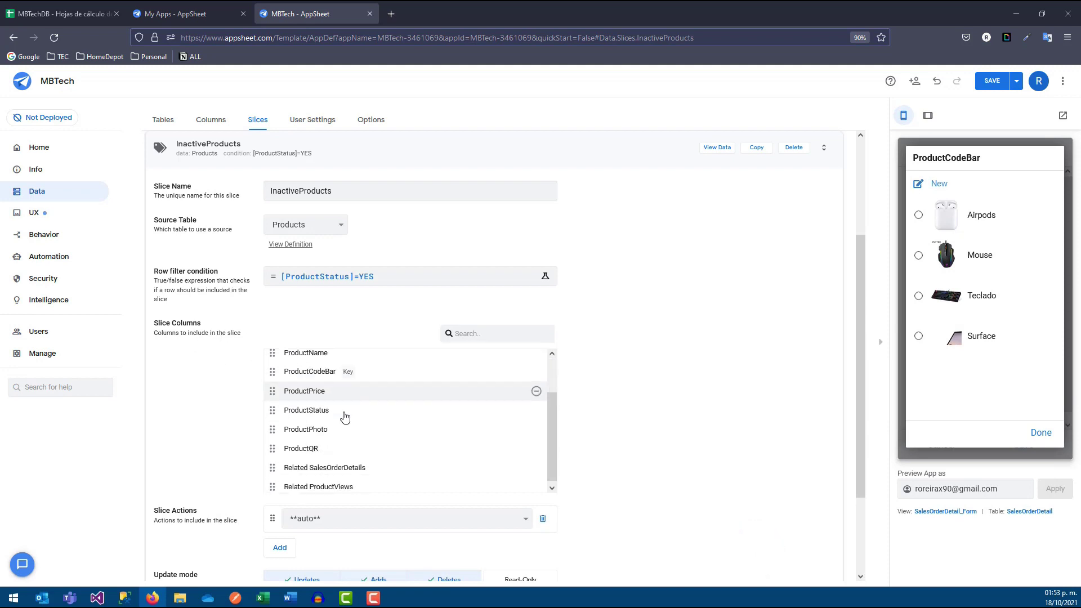
{"action": "scroll", "coordinate": [202, 476], "scroll_direction": "down", "scroll_amount": 1}
{"action": "scroll", "coordinate": [203, 476], "scroll_direction": "down", "scroll_amount": 2}
{"action": "scroll", "coordinate": [269, 460], "scroll_direction": "down", "scroll_amount": 1}
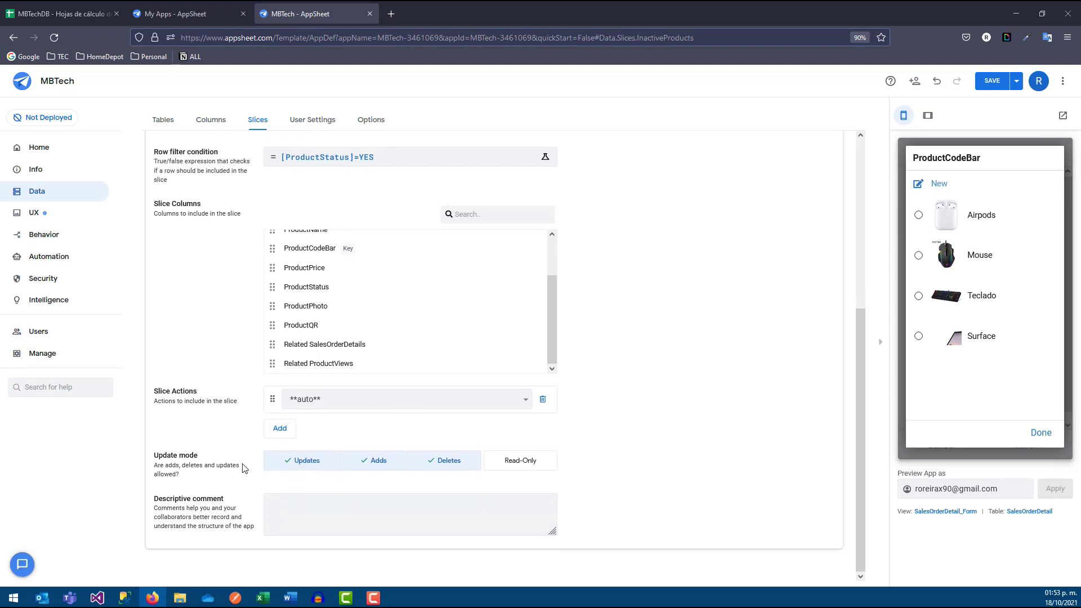
{"action": "scroll", "coordinate": [251, 480], "scroll_direction": "up", "scroll_amount": 5}
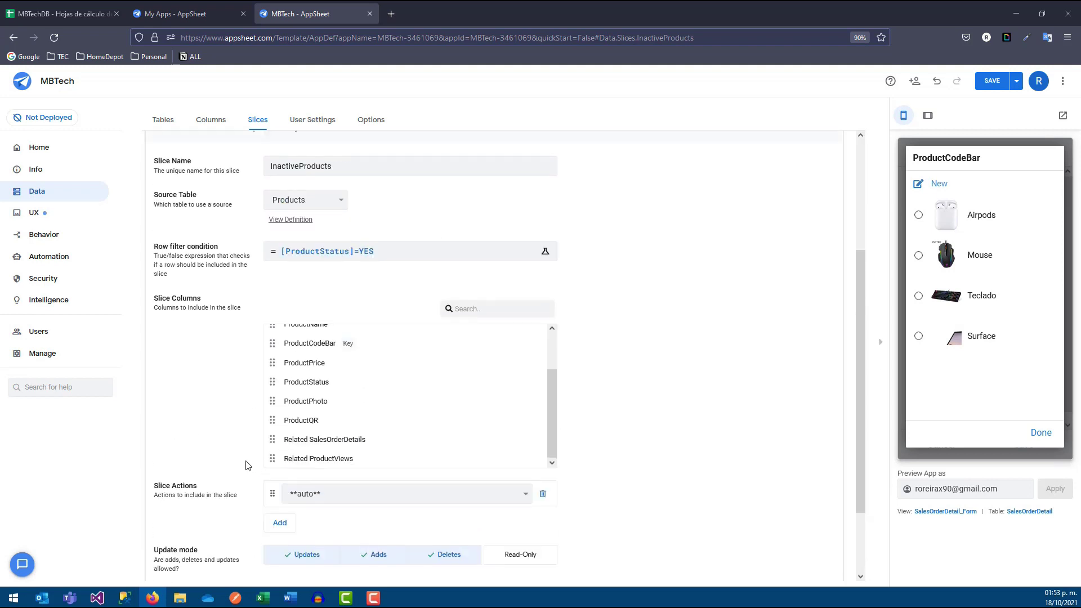
{"action": "left_click", "coordinate": [990, 80]}
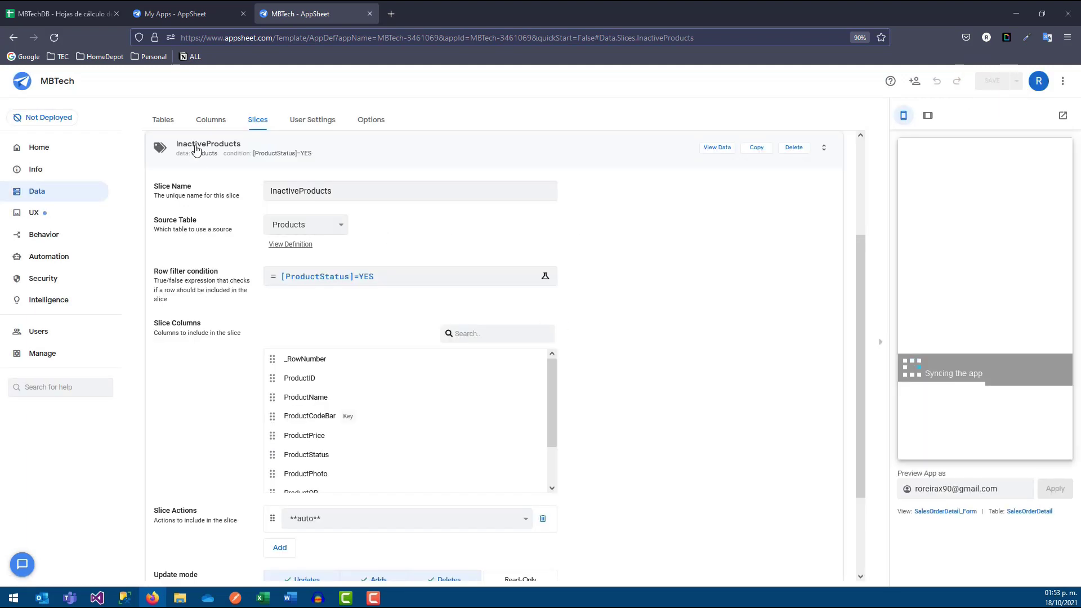
{"action": "left_click", "coordinate": [189, 147]}
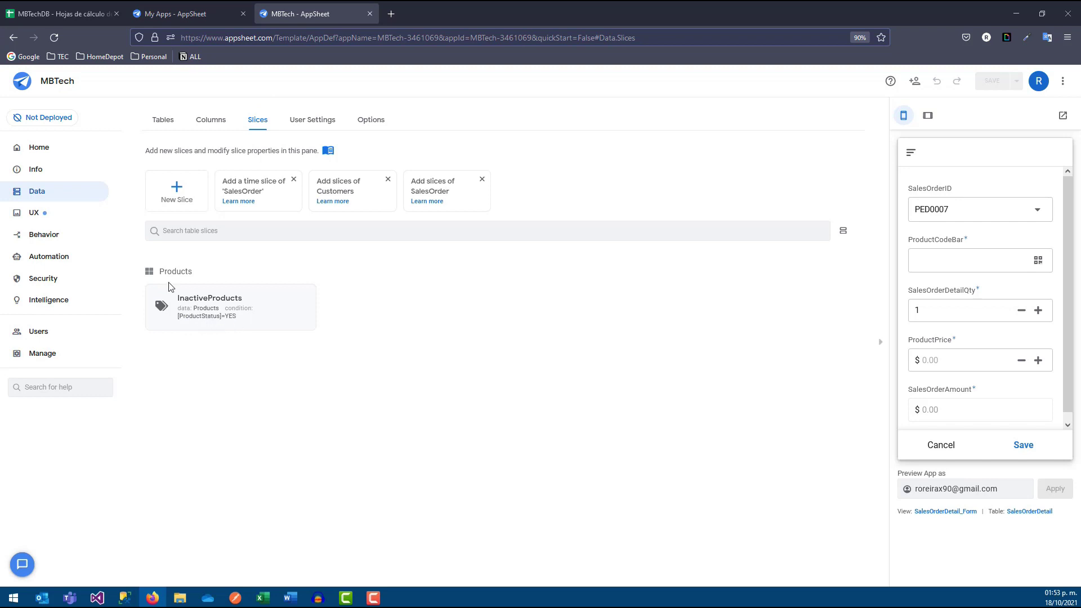
{"action": "left_click", "coordinate": [166, 120]}
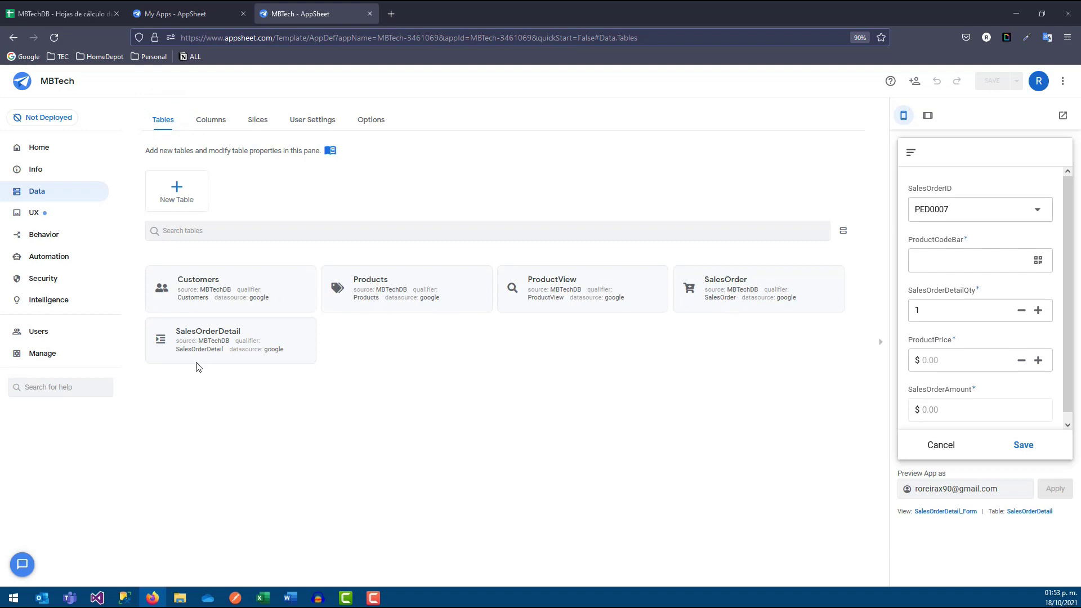
Step: Open SalesOrderDetail's ProductCodeBar column and review its source table list, keeping Products
{"action": "left_click", "coordinate": [218, 344]}
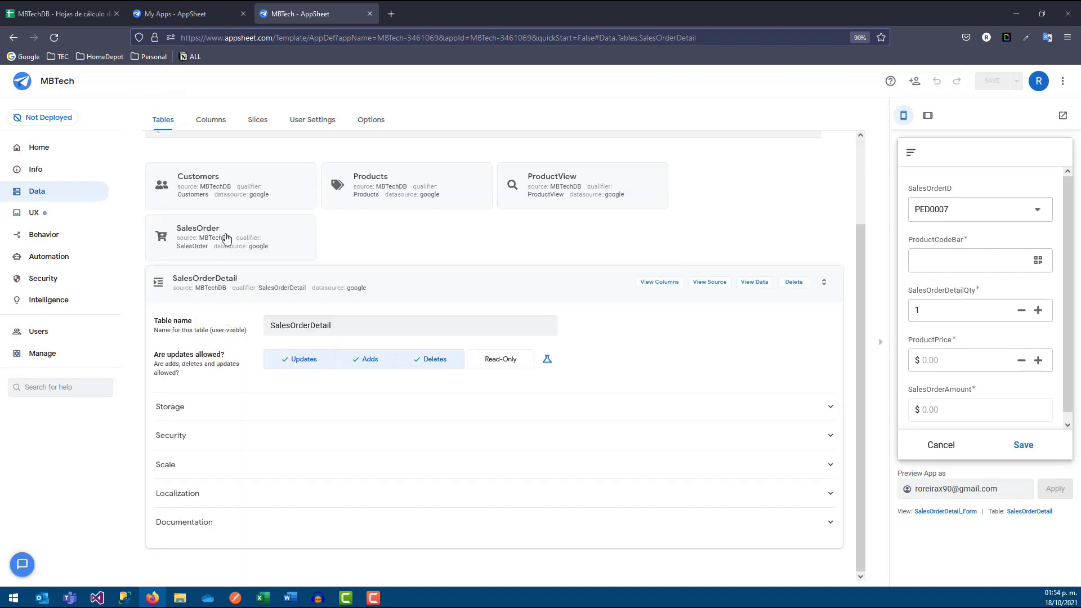
{"action": "left_click", "coordinate": [211, 121]}
{"action": "left_click", "coordinate": [210, 290]}
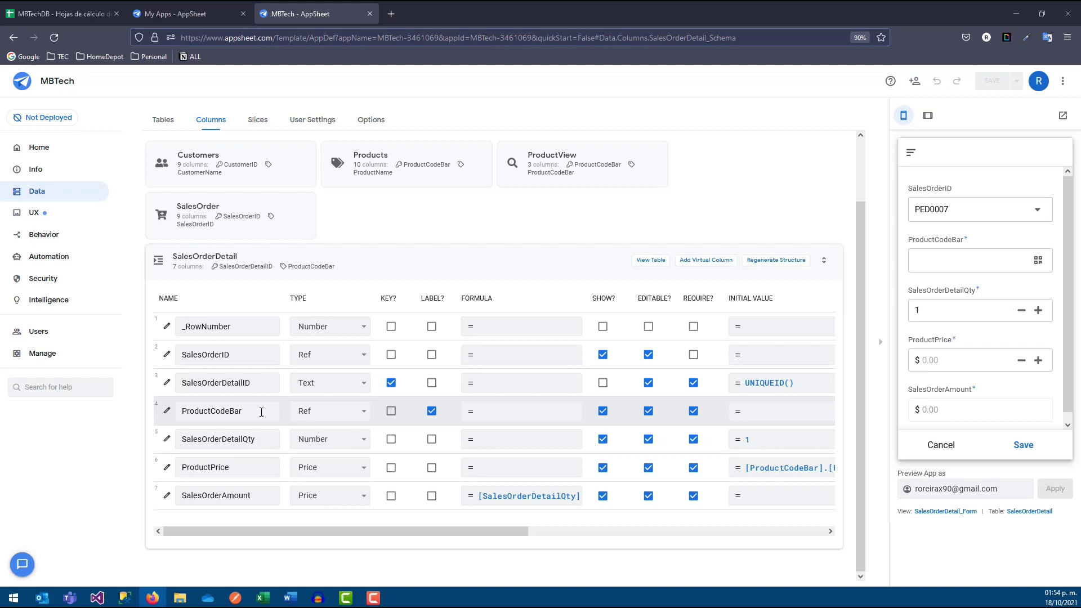
{"action": "left_click", "coordinate": [167, 411]}
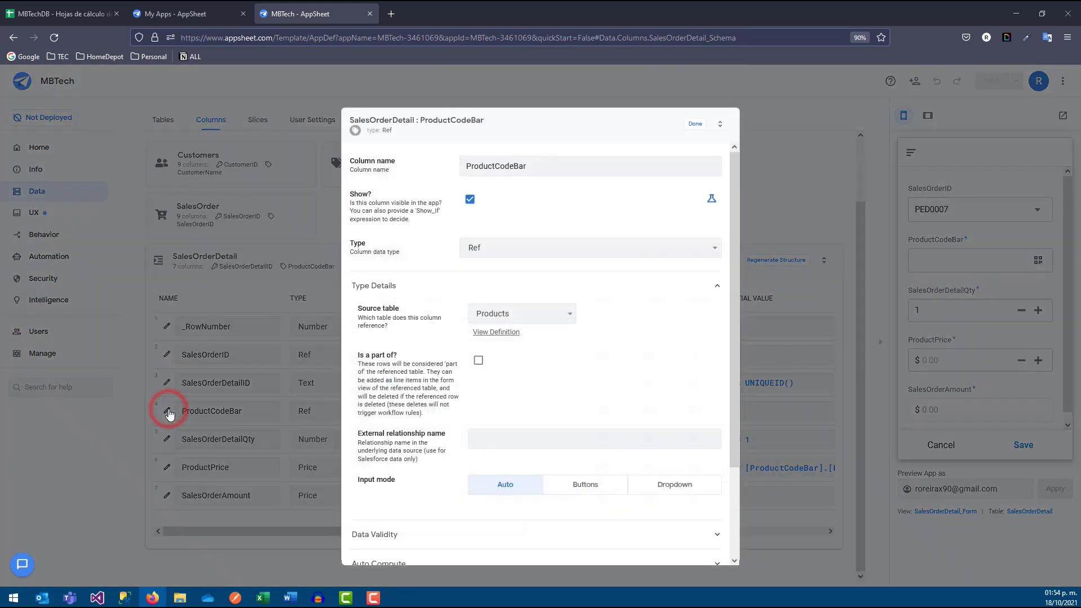
{"action": "left_click", "coordinate": [517, 315]}
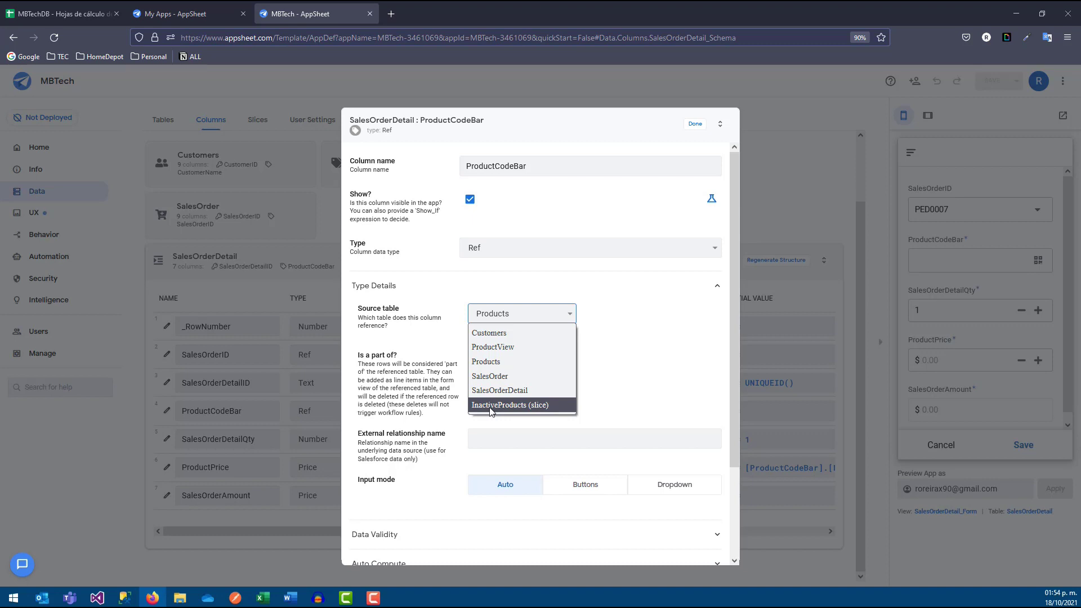
{"action": "left_click", "coordinate": [494, 362]}
Step: Return to the MBTech editor and close the ProductCodeBar column settings
{"action": "left_click", "coordinate": [186, 13]}
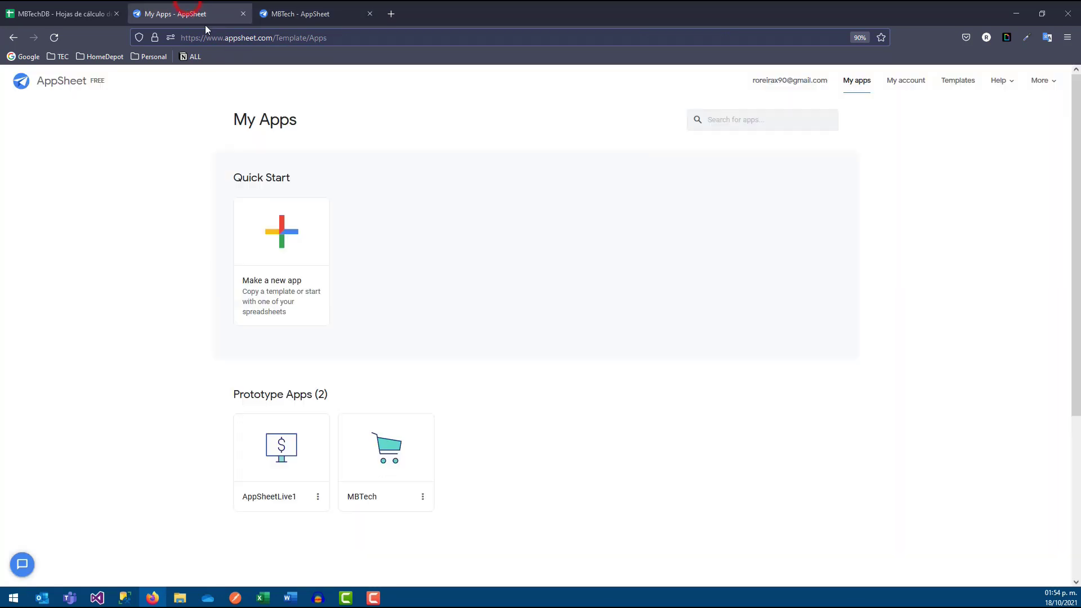
{"action": "left_click", "coordinate": [56, 11]}
{"action": "left_click", "coordinate": [277, 17]}
{"action": "left_click", "coordinate": [695, 123]}
Step: Replace 'Inactive' with 'Active' in the InactiveProducts slice name and save the app
{"action": "left_click", "coordinate": [258, 119]}
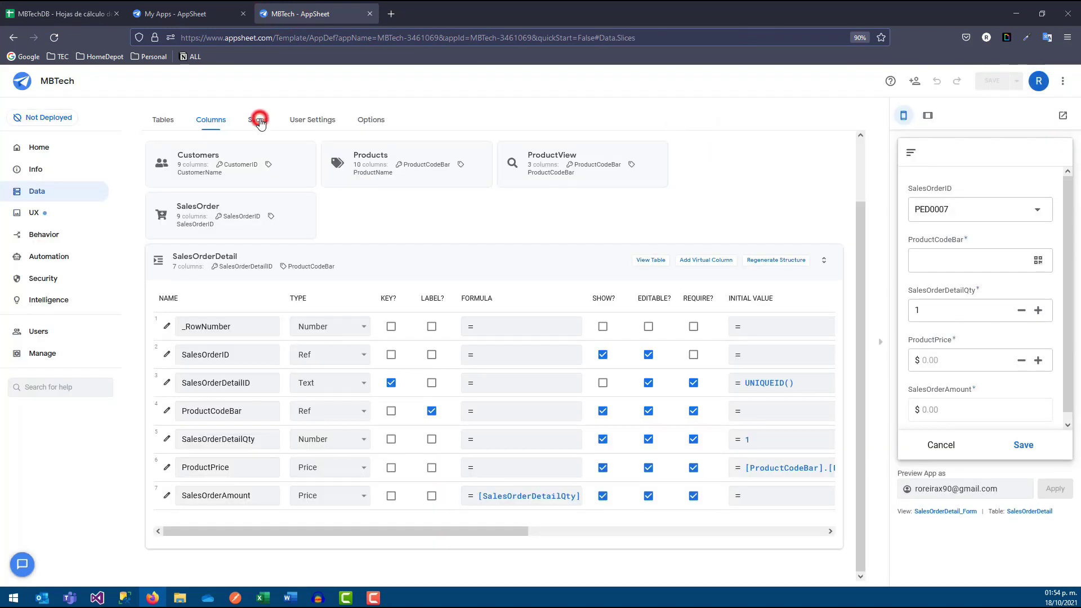
{"action": "left_click", "coordinate": [242, 319]}
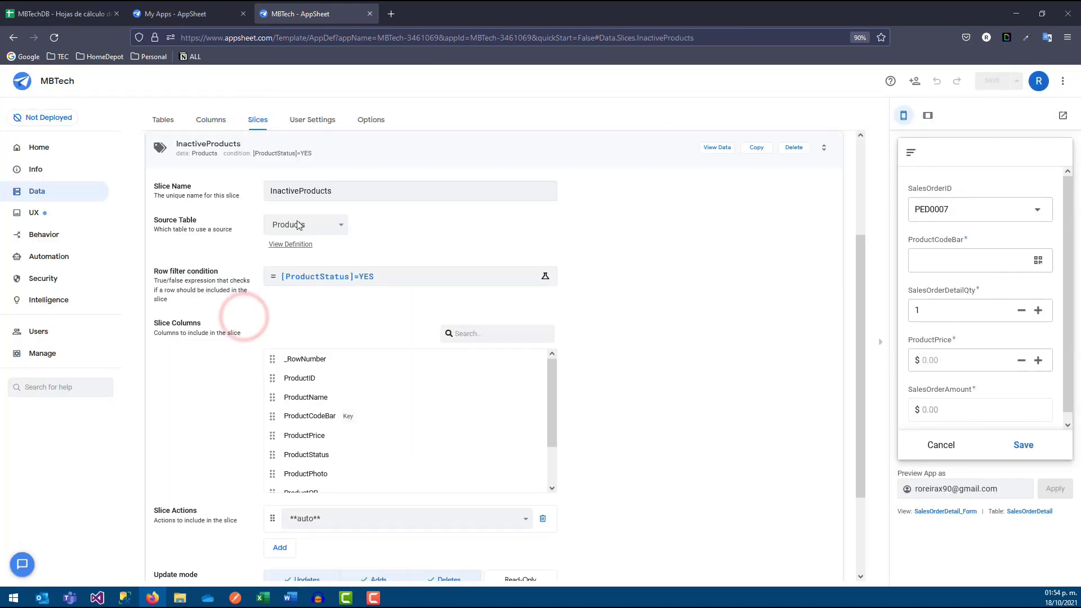
{"action": "left_click_drag", "start_coordinate": [301, 190], "coordinate": [260, 190]}
{"action": "type", "text": "A"}
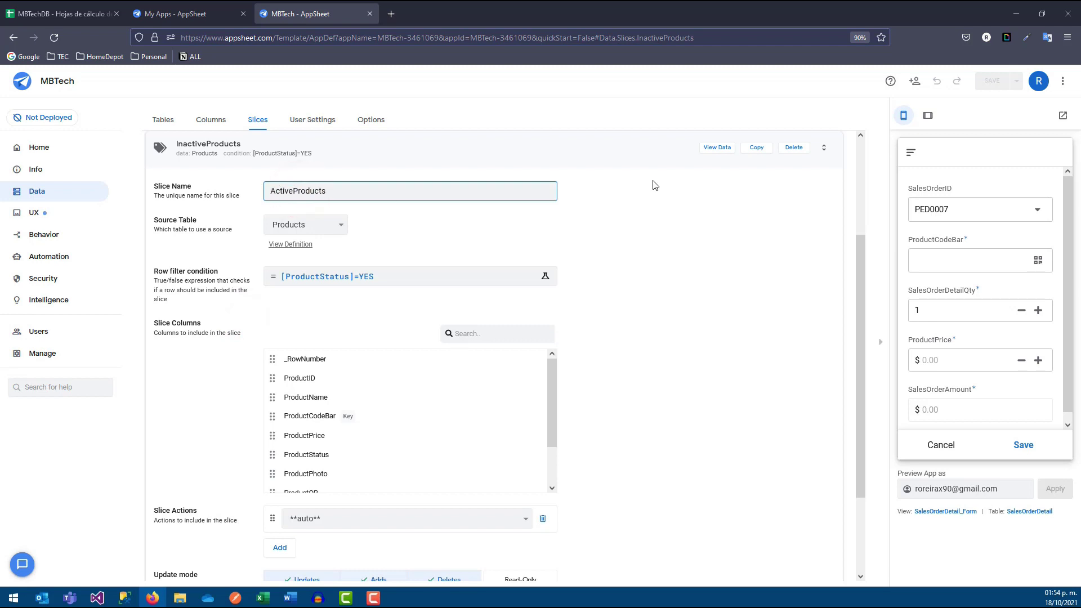
{"action": "left_click", "coordinate": [627, 274]}
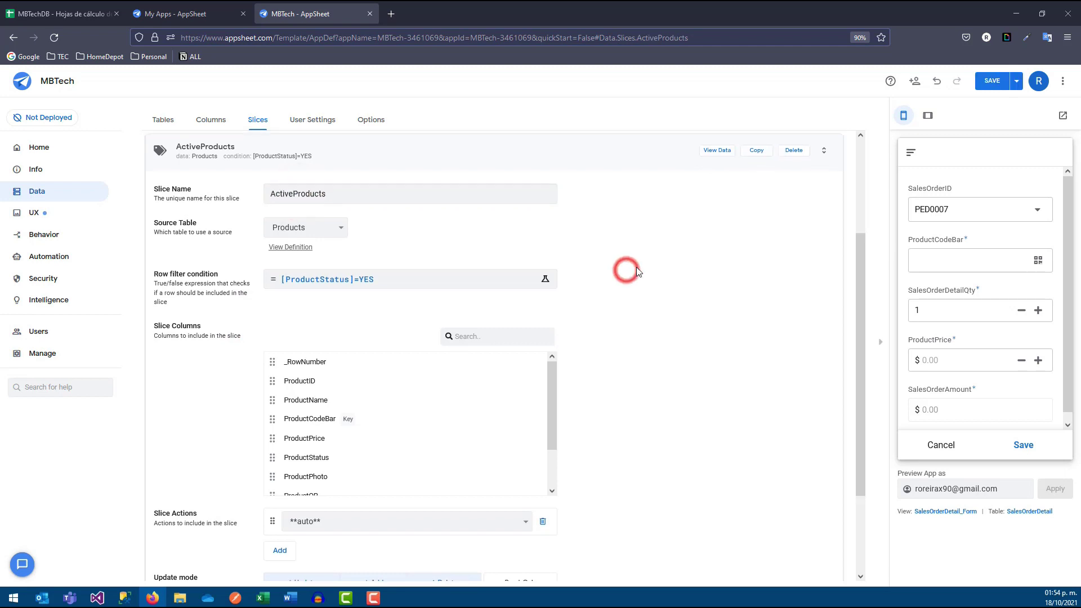
{"action": "left_click", "coordinate": [993, 81]}
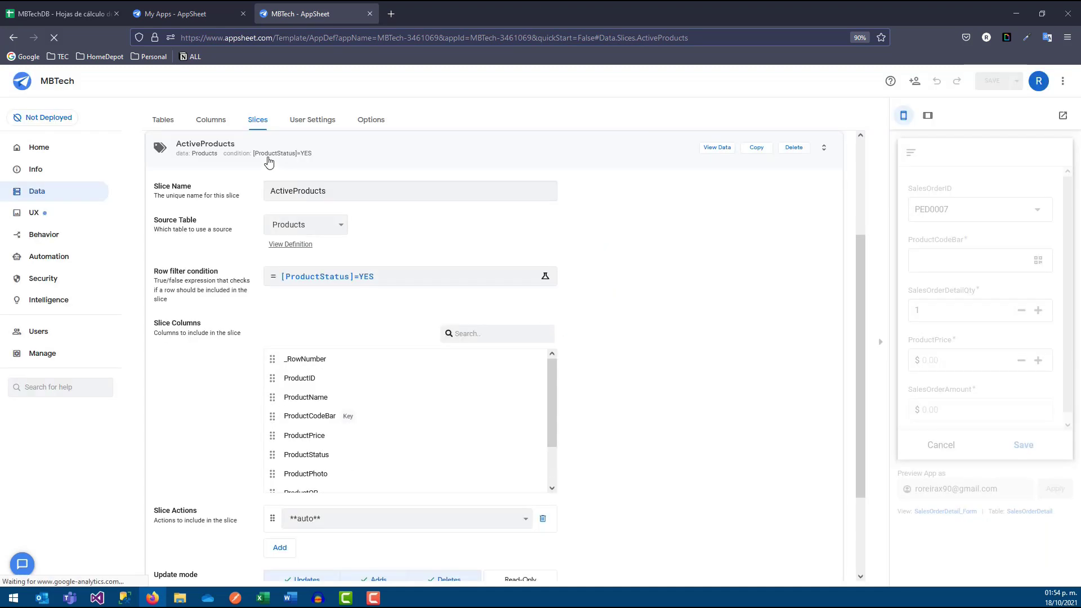
{"action": "left_click", "coordinate": [163, 120]}
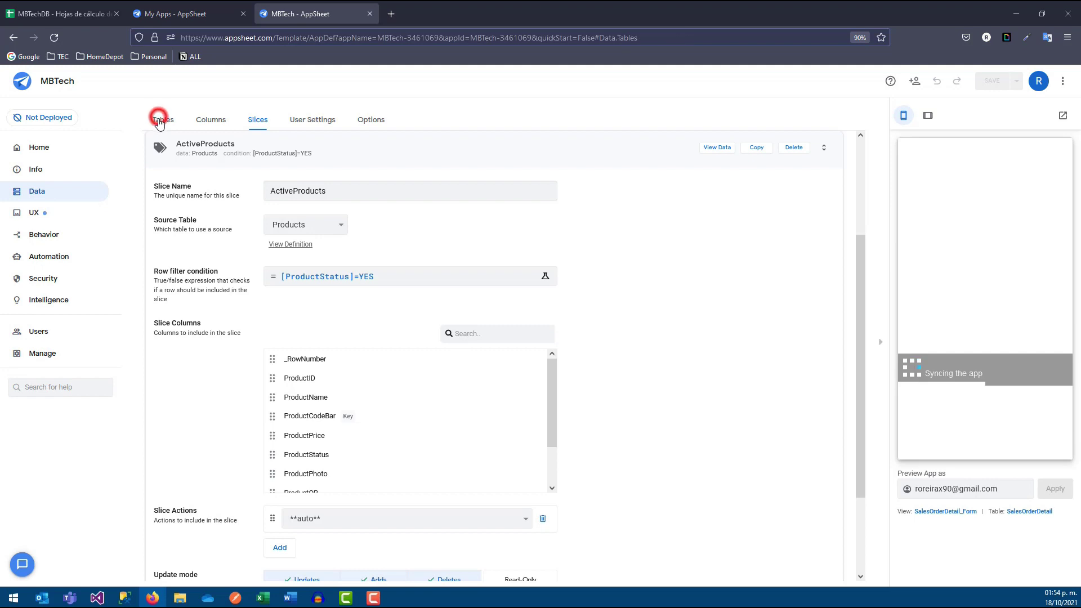
{"action": "scroll", "coordinate": [360, 439], "scroll_direction": "down", "scroll_amount": 2}
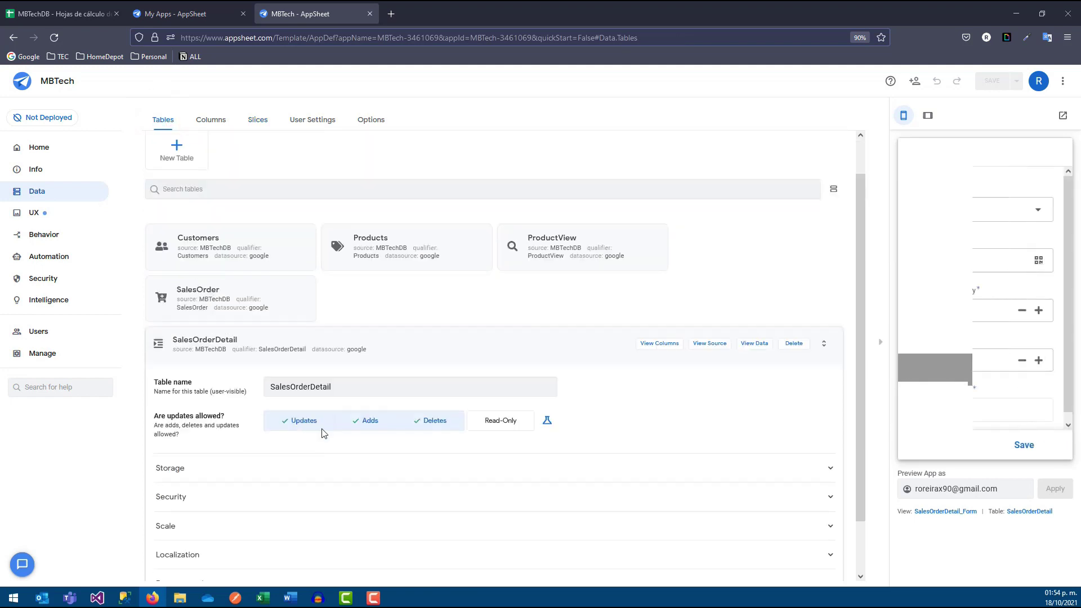
{"action": "left_click", "coordinate": [211, 121]}
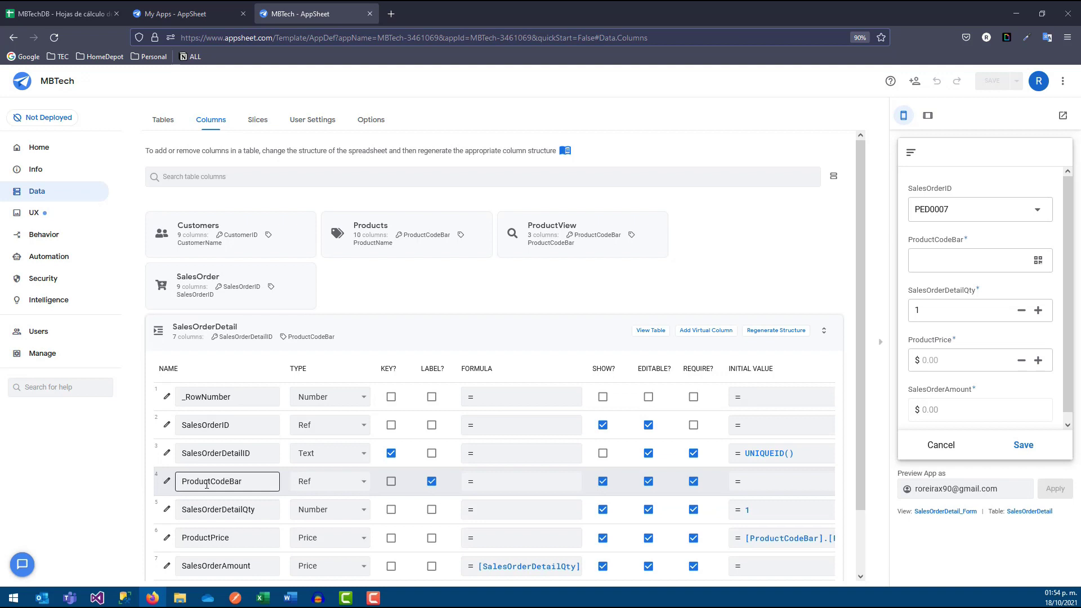
{"action": "left_click_drag", "start_coordinate": [189, 482], "coordinate": [240, 482]}
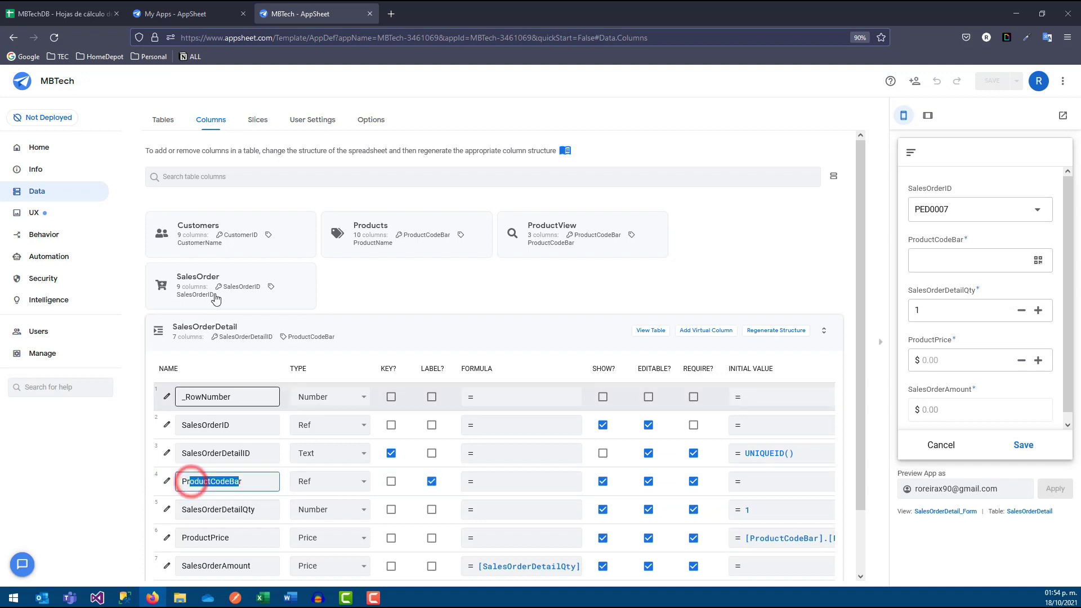
{"action": "left_click", "coordinate": [65, 14]}
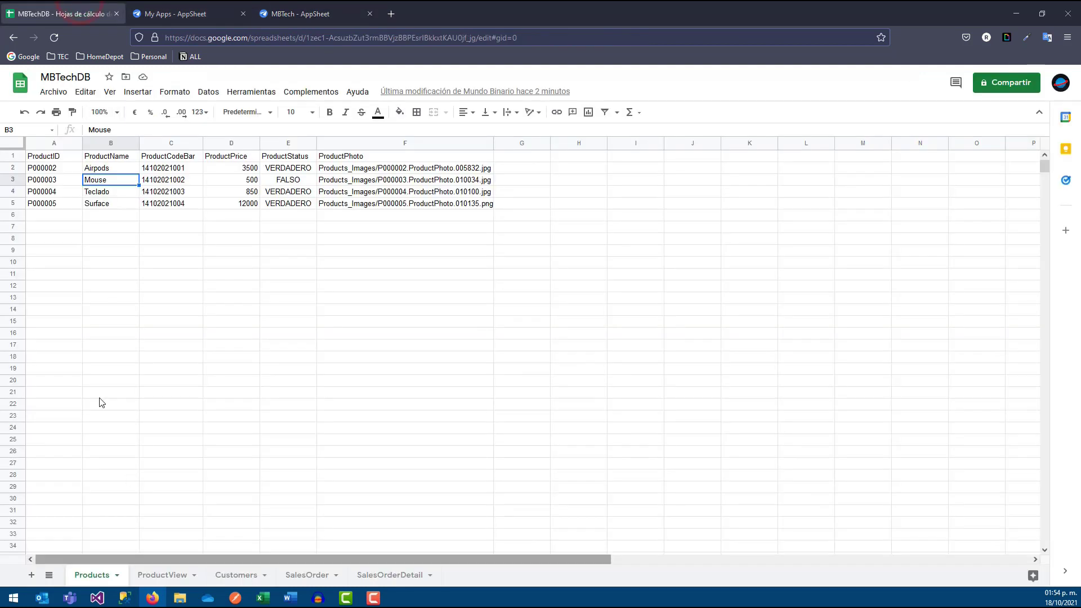
{"action": "left_click_drag", "start_coordinate": [175, 154], "coordinate": [176, 207]}
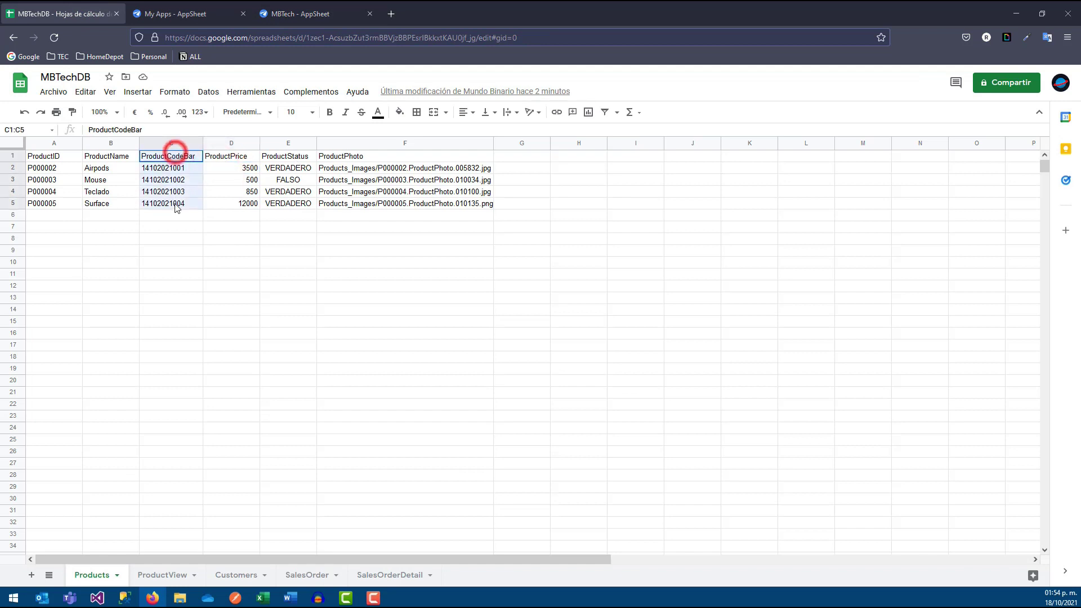
{"action": "left_click", "coordinate": [295, 8]}
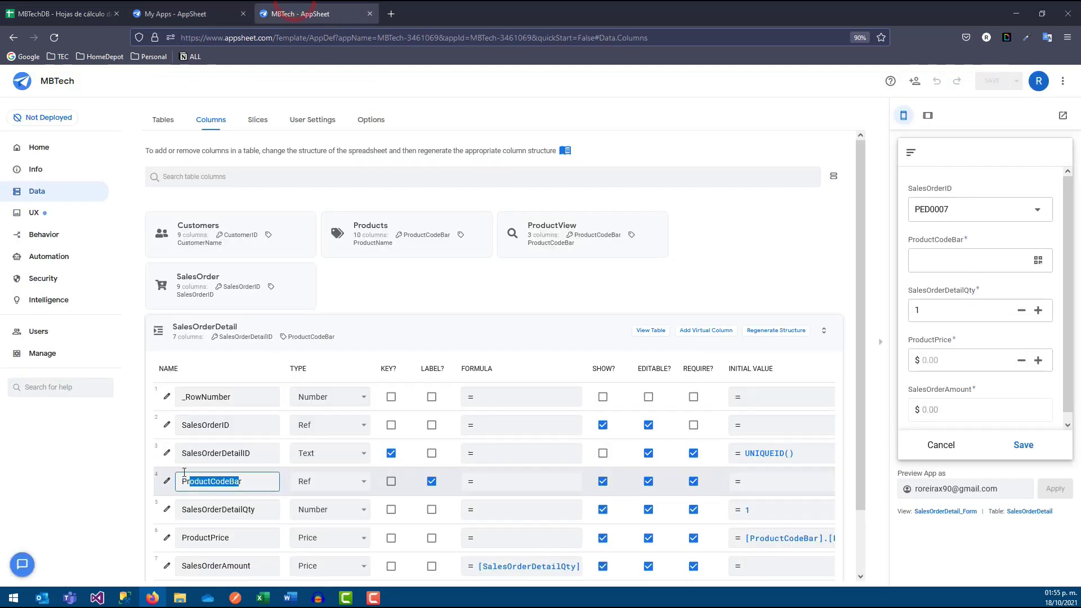
Step: Change ProductCodeBar's source table to the ActiveProducts slice, close the editor, and save
{"action": "left_click", "coordinate": [167, 482]}
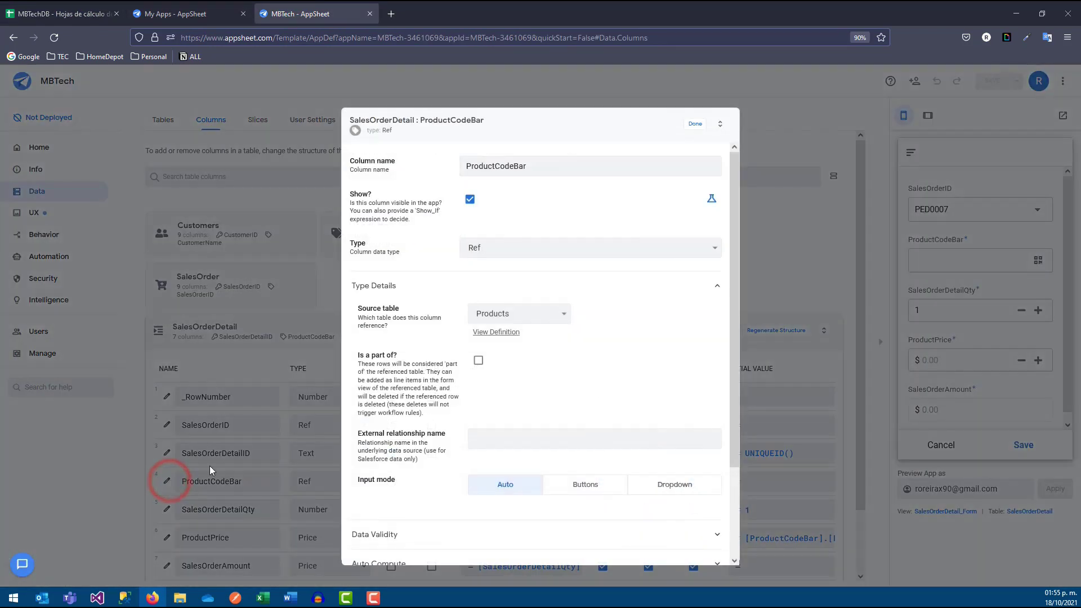
{"action": "left_click", "coordinate": [558, 314]}
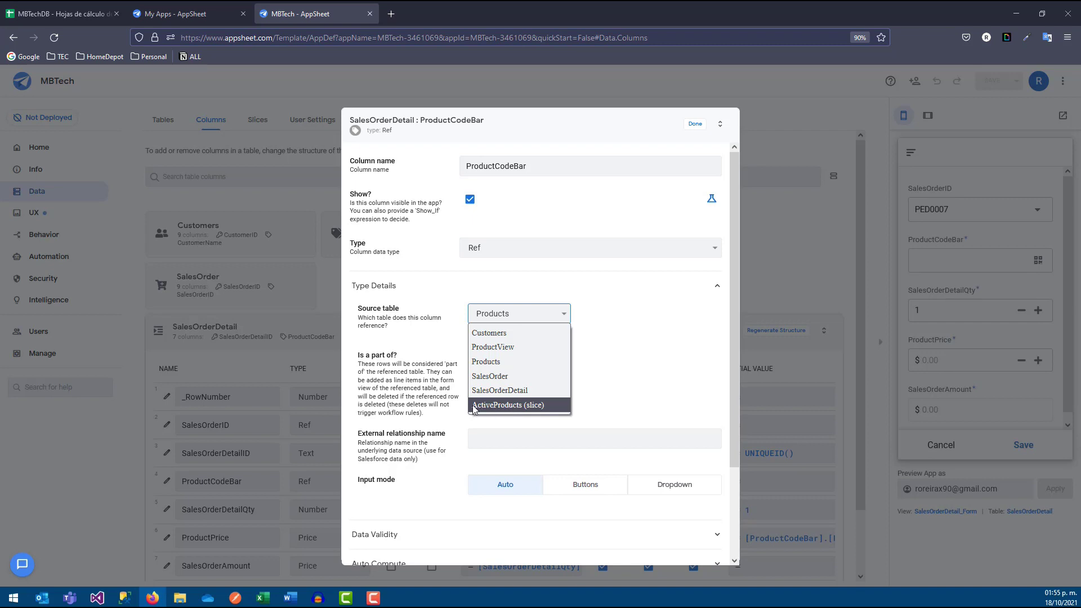
{"action": "left_click", "coordinate": [493, 406]}
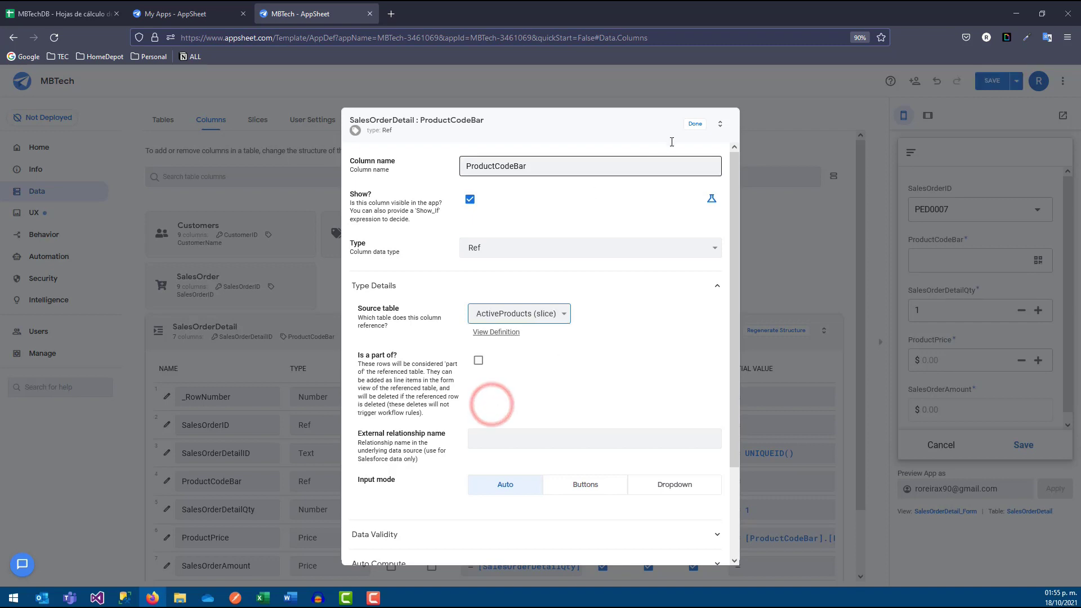
{"action": "left_click", "coordinate": [695, 123]}
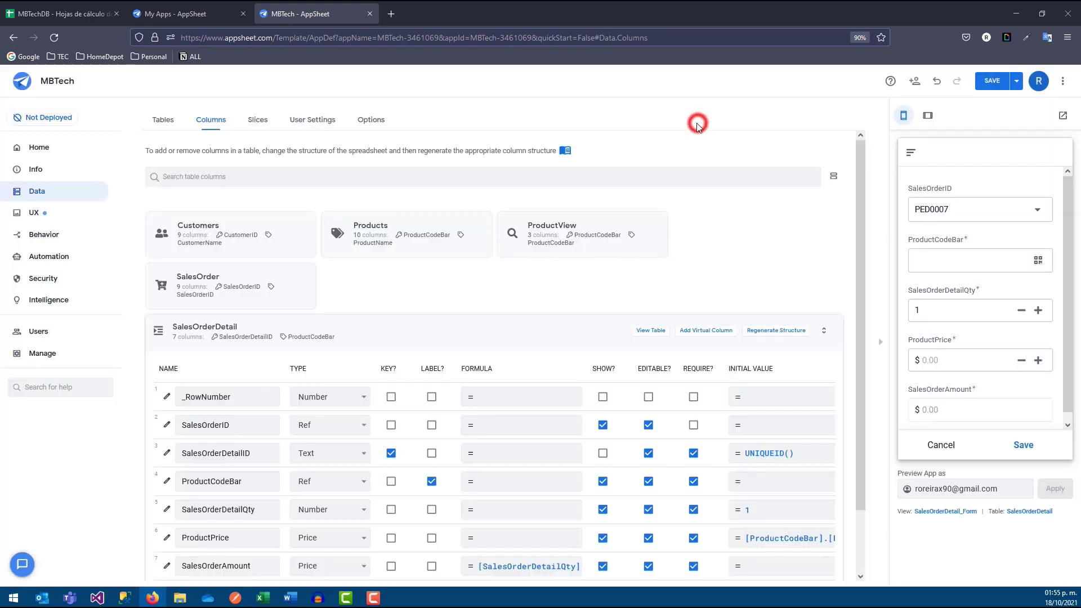
{"action": "left_click", "coordinate": [980, 84]}
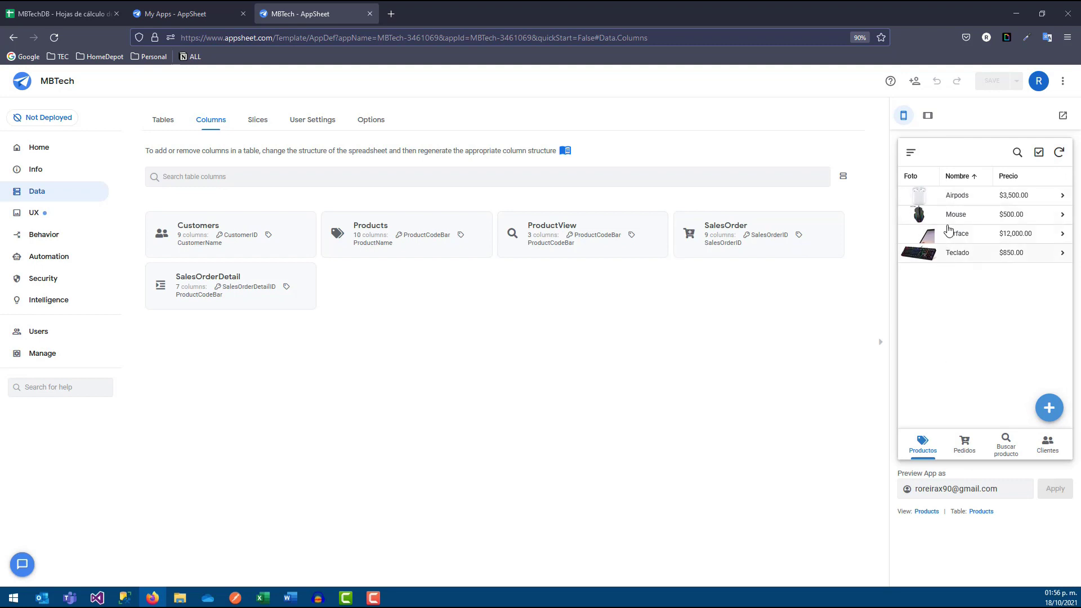
Step: Start a test MOSTRADOR order with a customer, add a detail line, and list its products
{"action": "left_click", "coordinate": [966, 450]}
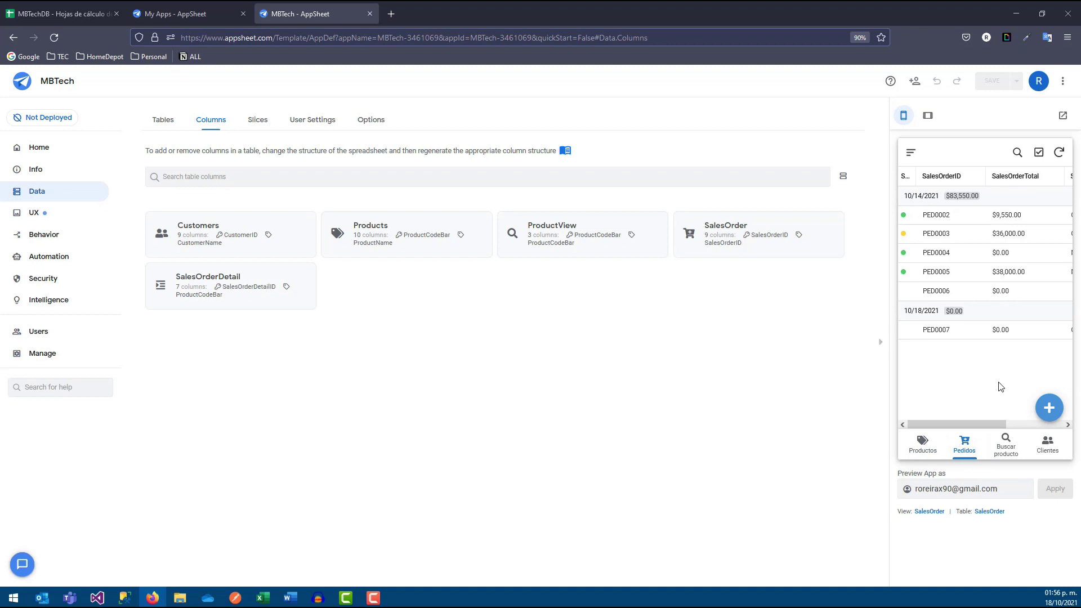
{"action": "left_click", "coordinate": [1047, 409]}
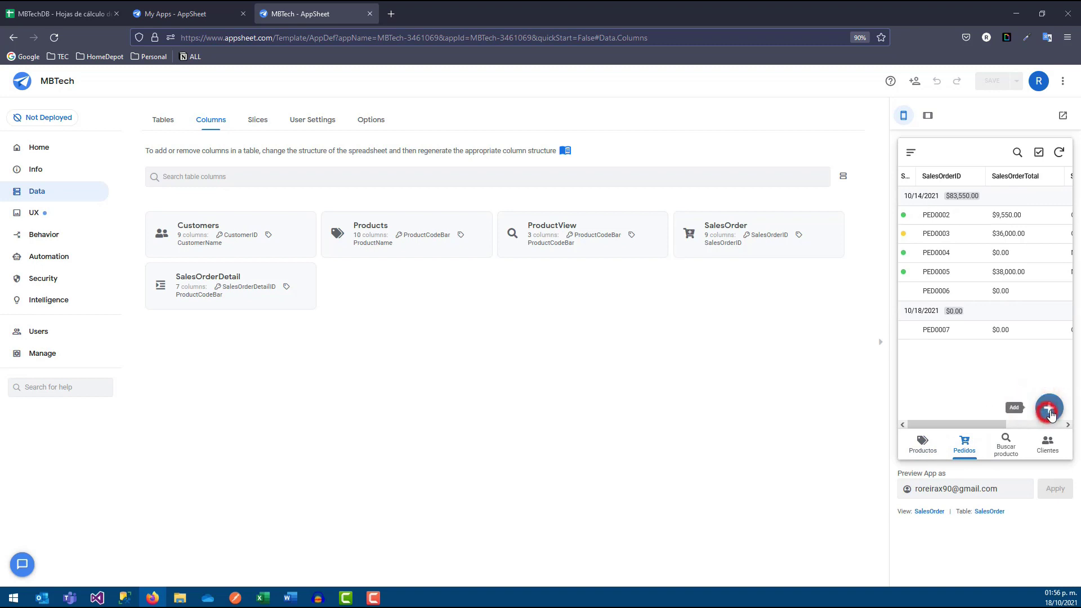
{"action": "left_click", "coordinate": [963, 257]}
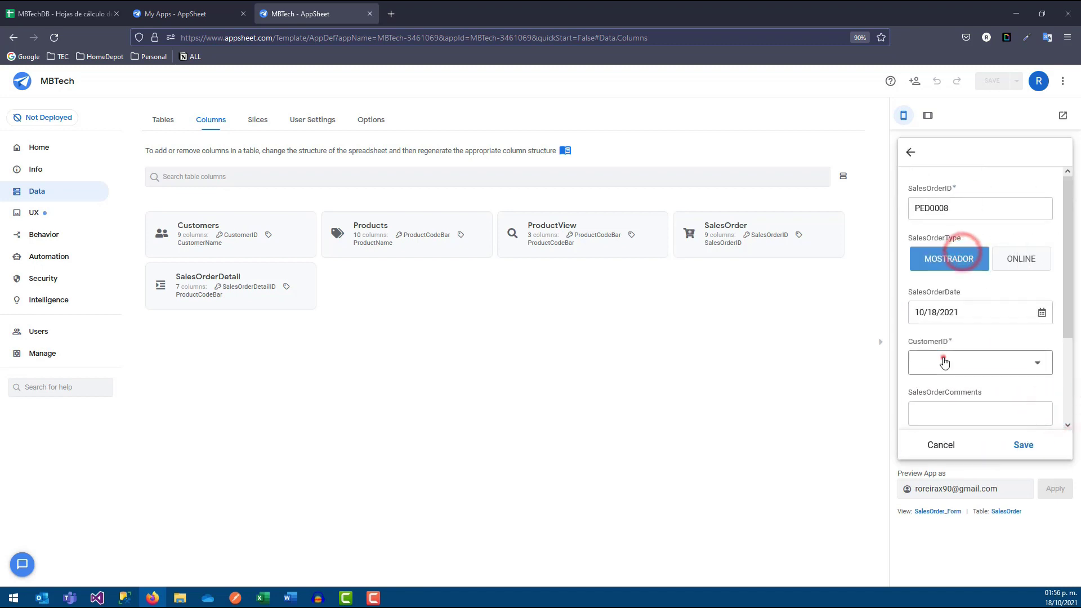
{"action": "left_click", "coordinate": [942, 360]}
{"action": "left_click", "coordinate": [946, 298]}
{"action": "scroll", "coordinate": [981, 332], "scroll_direction": "down", "scroll_amount": 2}
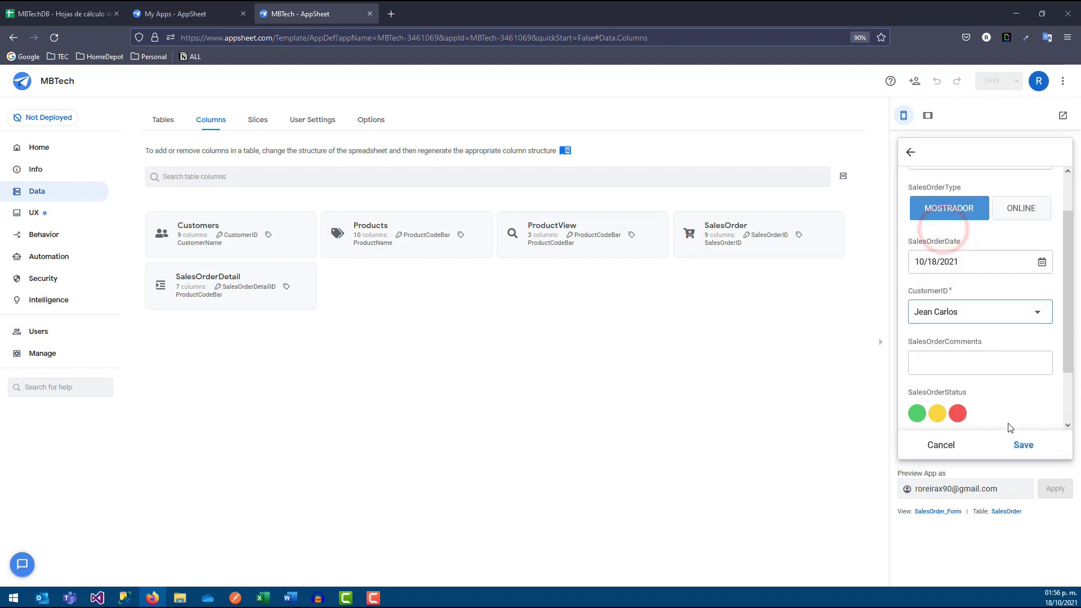
{"action": "scroll", "coordinate": [1002, 420], "scroll_direction": "down", "scroll_amount": 2}
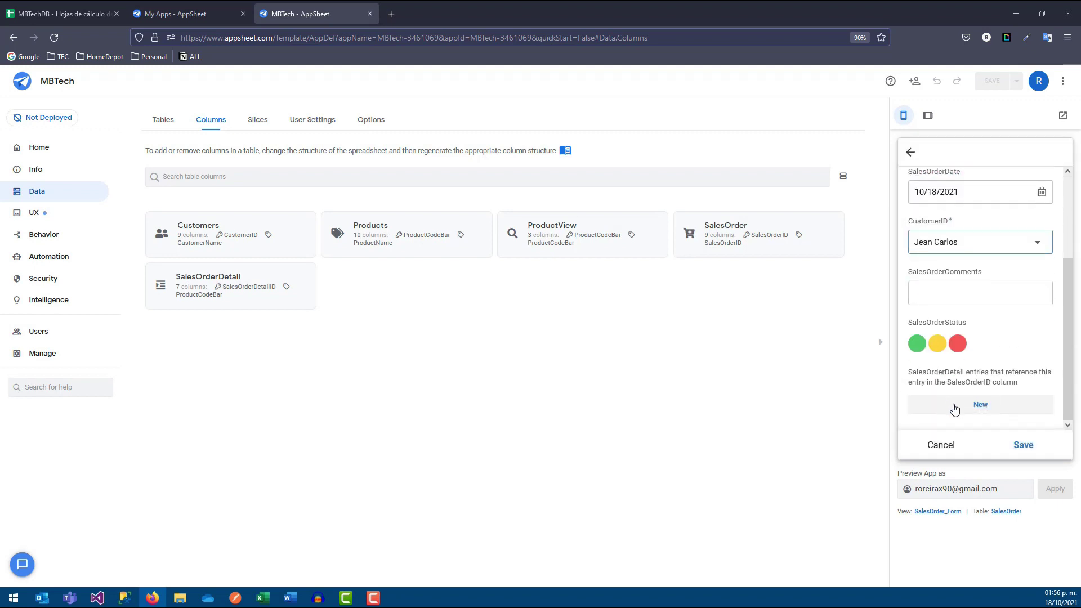
{"action": "left_click", "coordinate": [955, 406]}
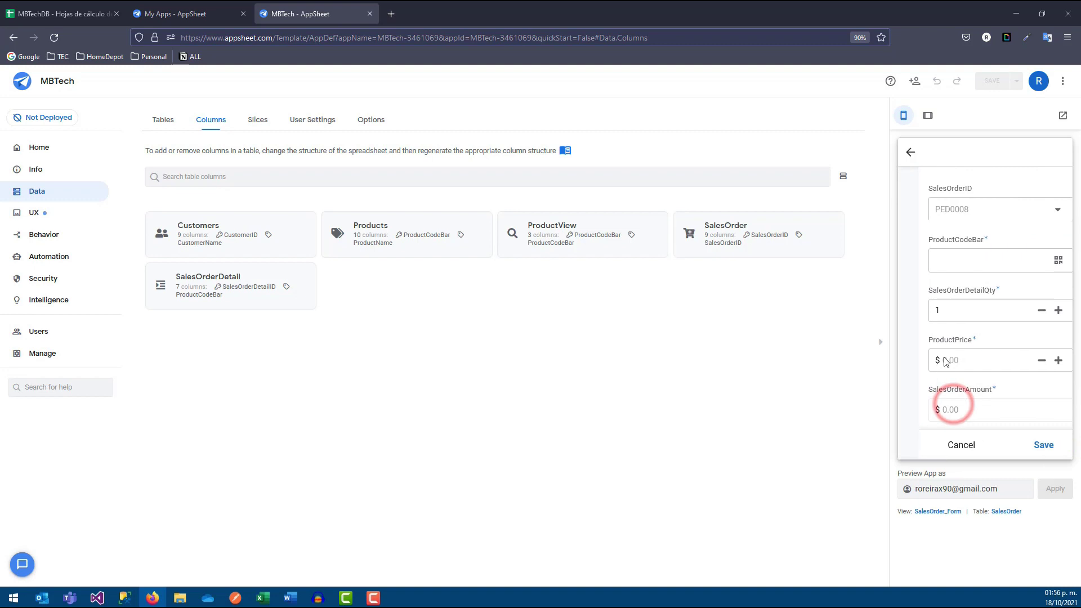
{"action": "left_click", "coordinate": [983, 268]}
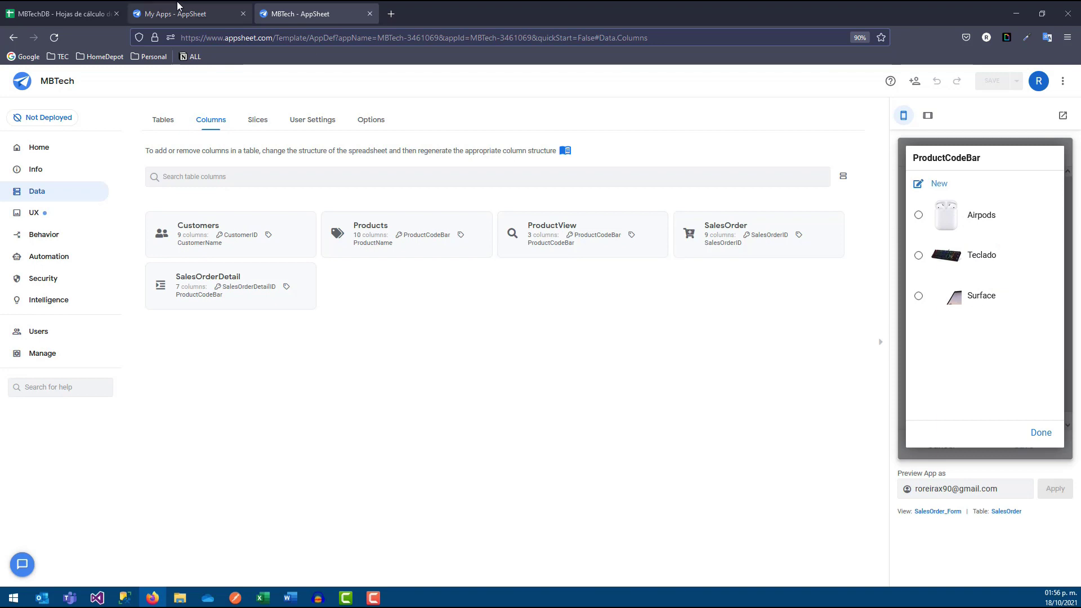
Step: Check the Mouse row's FALSO status in MBTechDB, then return to the MBTech editor
{"action": "left_click", "coordinate": [102, 14]}
{"action": "left_click", "coordinate": [193, 180]}
{"action": "left_click_drag", "start_coordinate": [289, 180], "coordinate": [106, 180]}
{"action": "left_click", "coordinate": [219, 8]}
{"action": "left_click", "coordinate": [312, 12]}
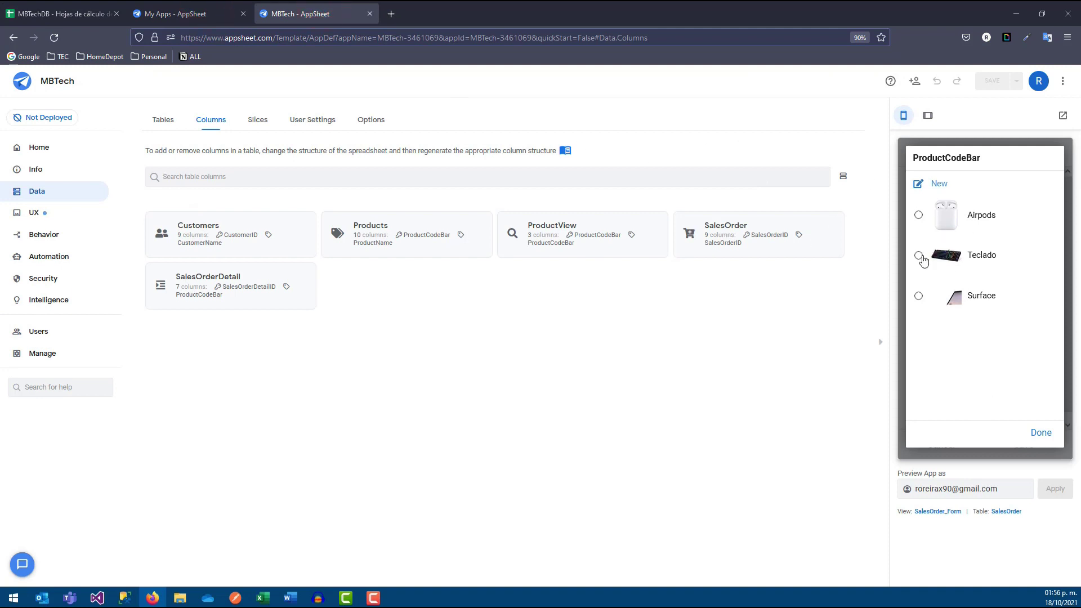
Step: Close the product list, discard the test sales order, and show the Products list
{"action": "left_click", "coordinate": [1025, 435]}
{"action": "left_click", "coordinate": [938, 445]}
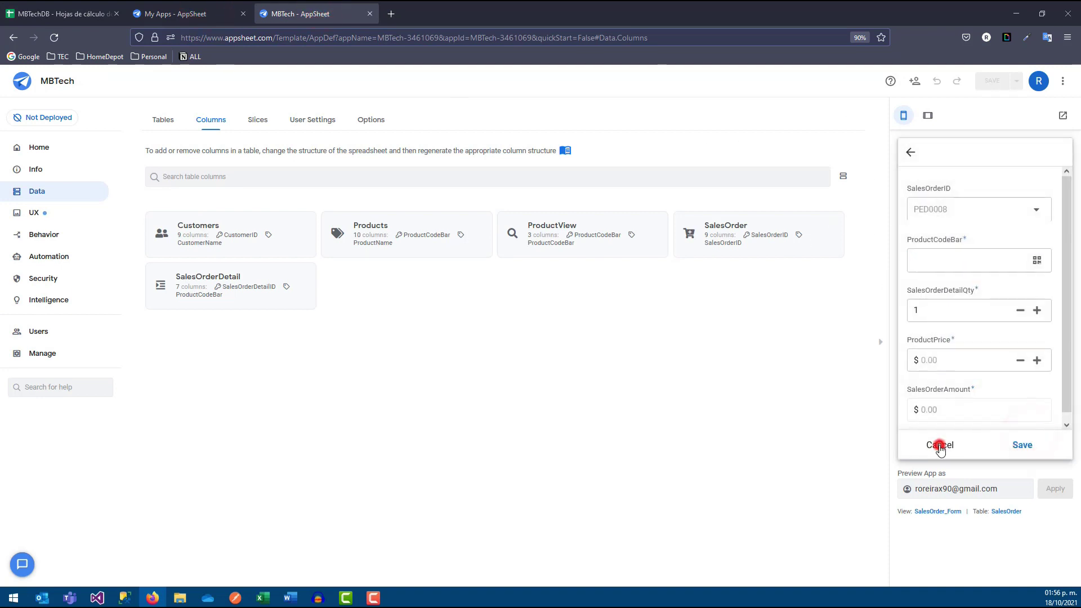
{"action": "left_click", "coordinate": [910, 152]}
{"action": "left_click", "coordinate": [1030, 285]}
{"action": "left_click", "coordinate": [921, 442]}
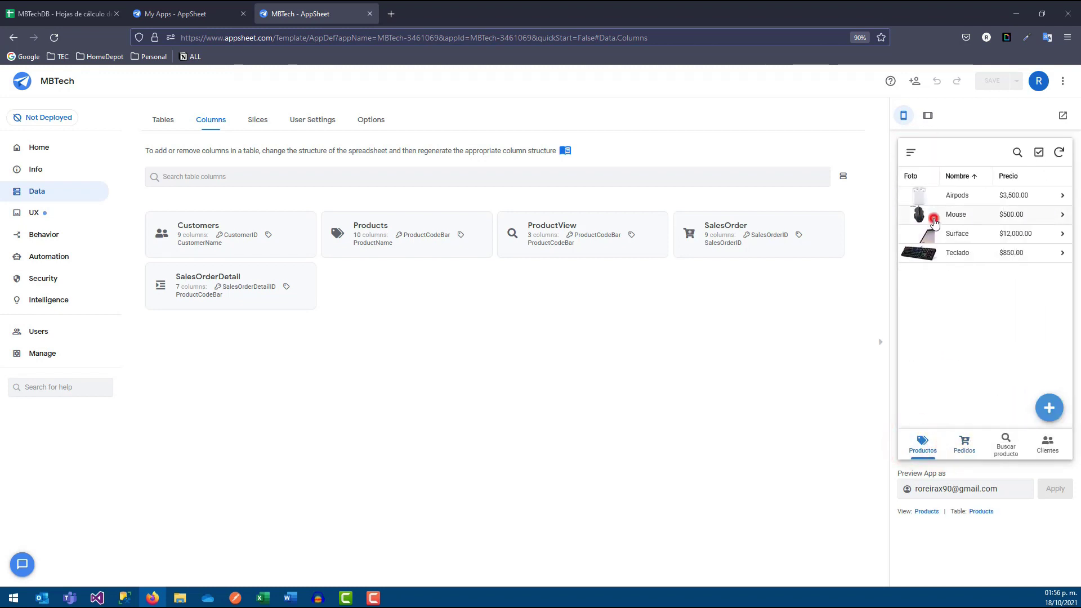
Step: Edit the Mouse product and set its Estatus to Y
{"action": "left_click", "coordinate": [933, 220]}
{"action": "scroll", "coordinate": [951, 380], "scroll_direction": "down", "scroll_amount": 2}
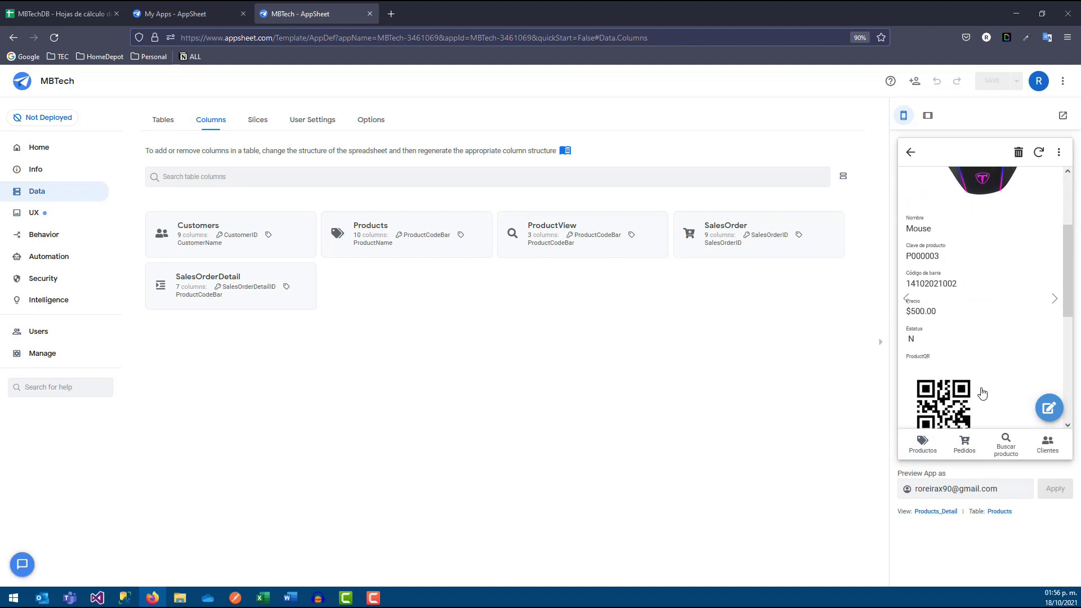
{"action": "left_click", "coordinate": [1048, 407]}
{"action": "scroll", "coordinate": [991, 360], "scroll_direction": "down", "scroll_amount": 2}
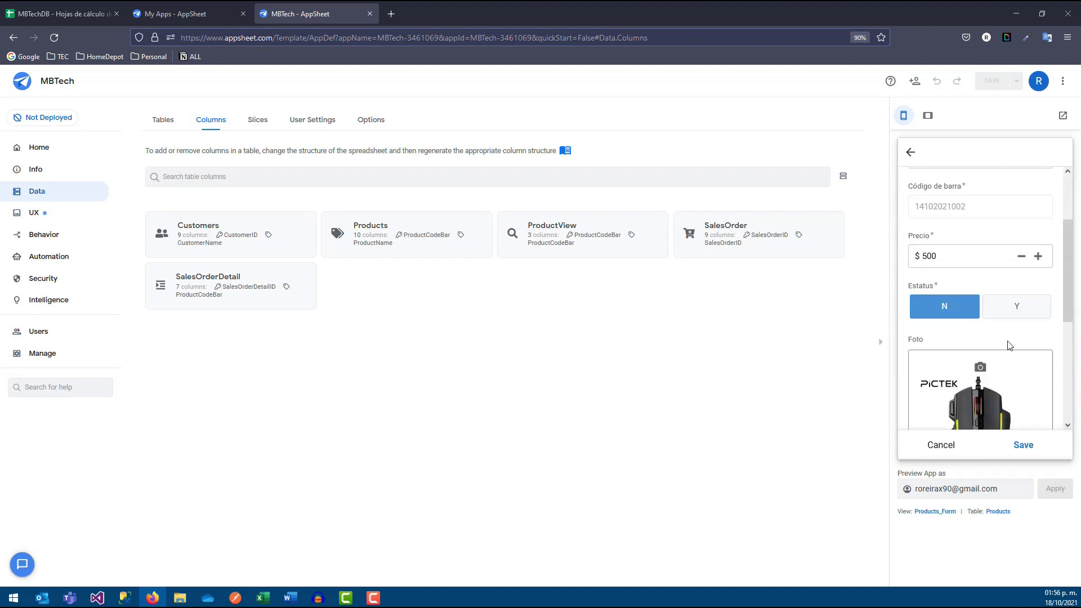
{"action": "left_click", "coordinate": [1008, 307]}
Step: Save and sync the Mouse status change, then show the Pedidos orders list
{"action": "left_click", "coordinate": [1016, 444]}
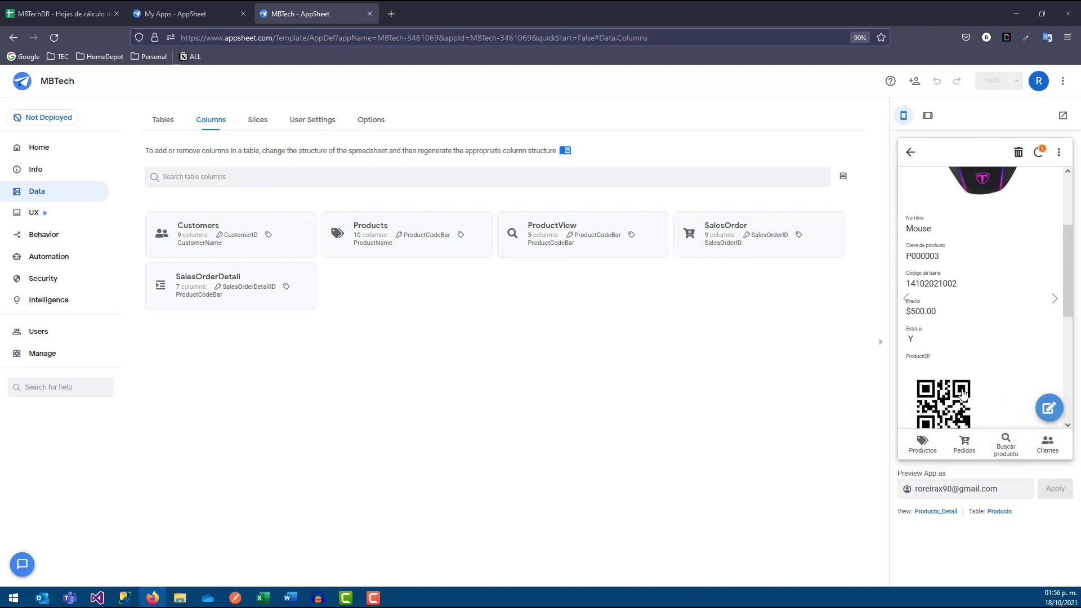
{"action": "left_click", "coordinate": [1041, 153]}
{"action": "left_click", "coordinate": [964, 444]}
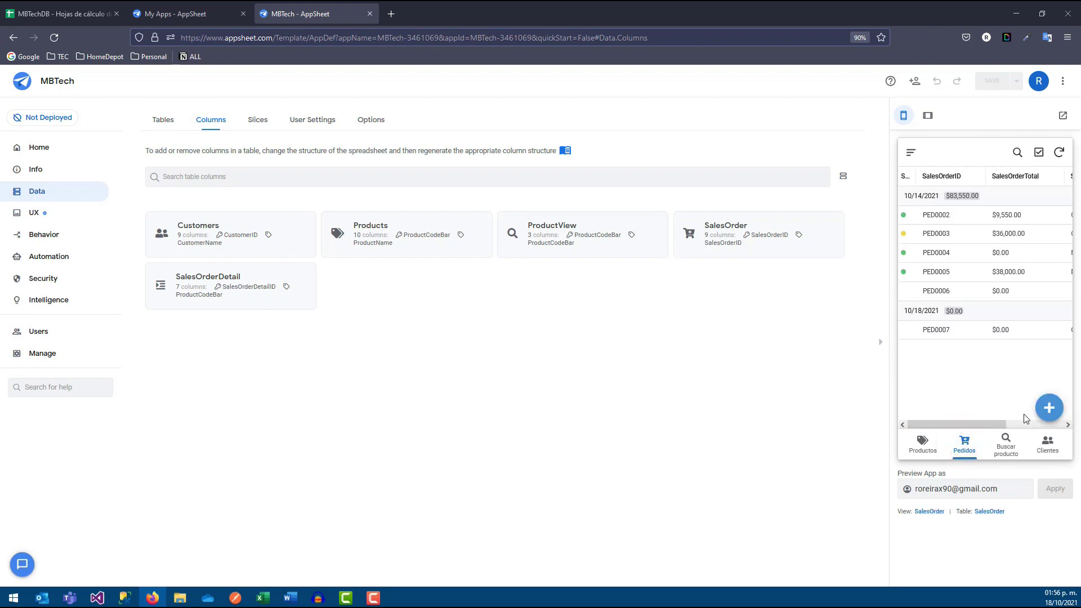
Step: Create a new MOSTRADOR sales order with a chosen customer and save it
{"action": "left_click", "coordinate": [1048, 408]}
{"action": "left_click", "coordinate": [980, 256]}
{"action": "left_click", "coordinate": [937, 363]}
{"action": "left_click", "coordinate": [937, 231]}
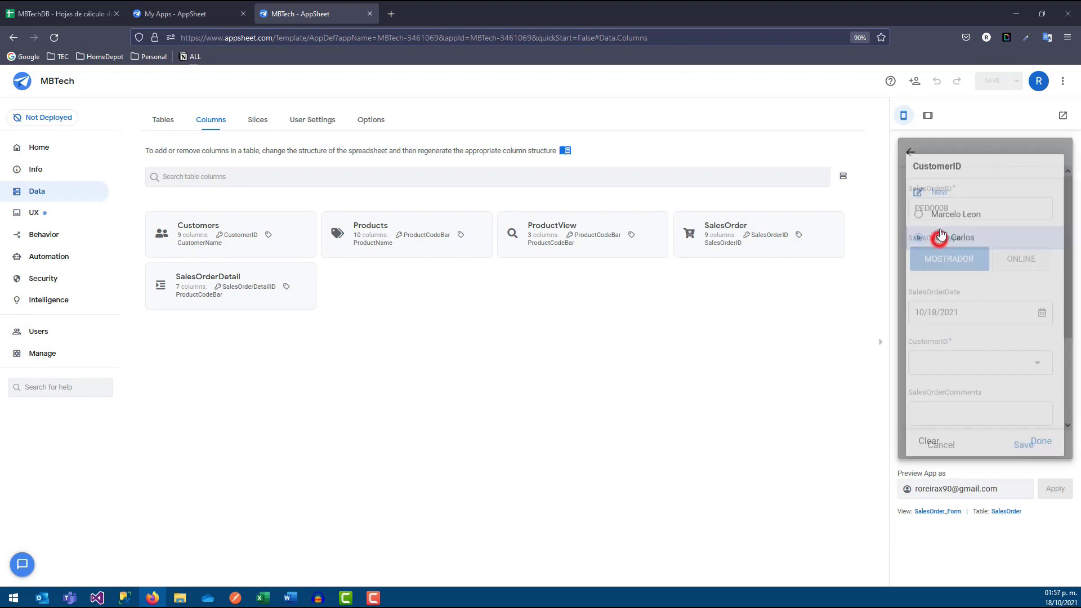
{"action": "left_click", "coordinate": [1014, 446]}
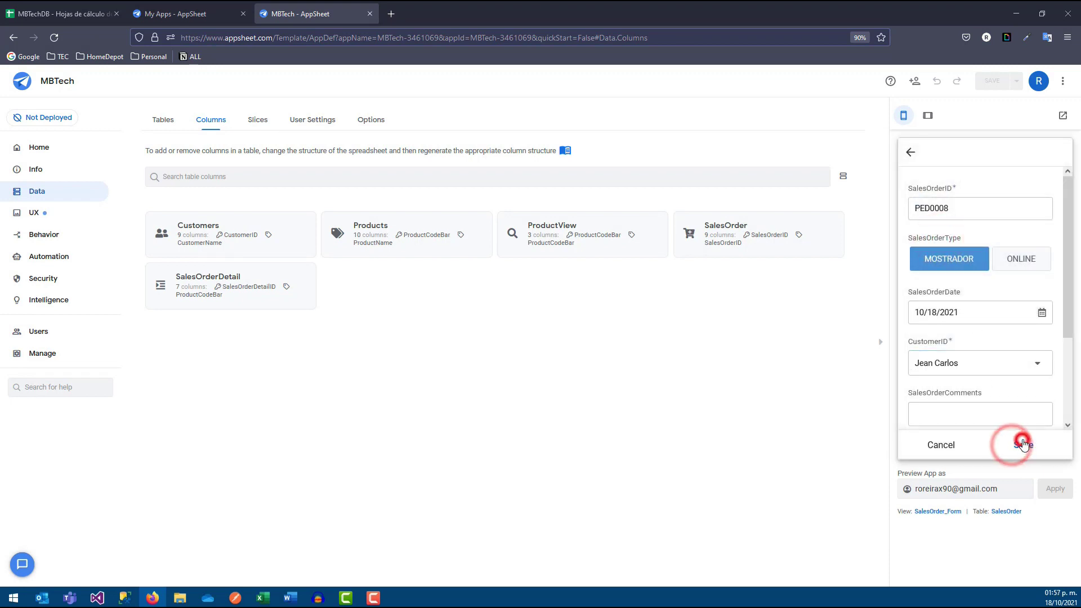
Step: Add a detail line to order PED0007 and check the product choices include Mouse
{"action": "left_click", "coordinate": [981, 332]}
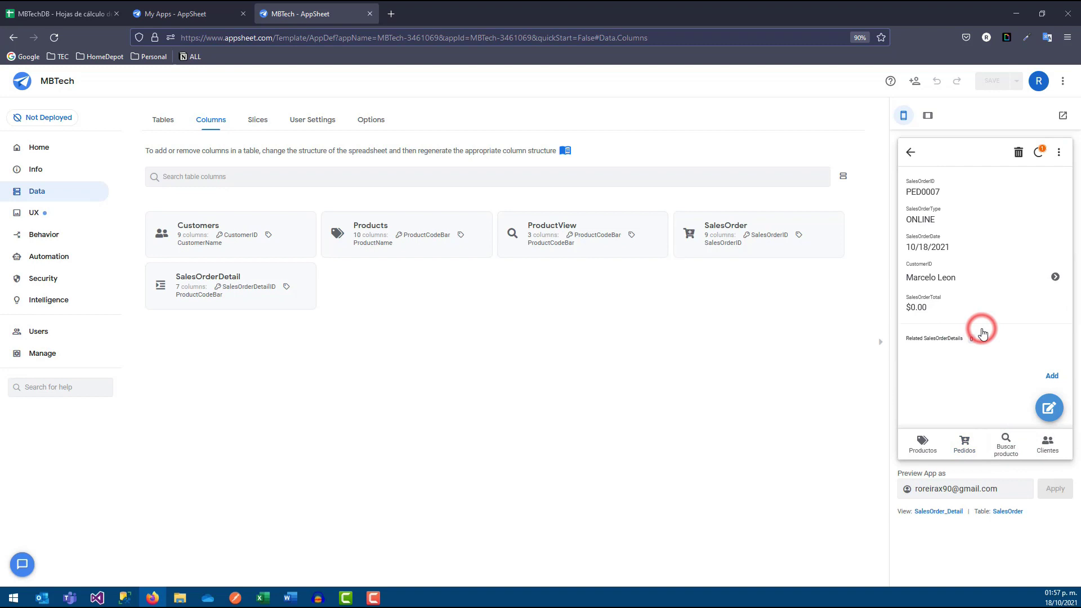
{"action": "left_click", "coordinate": [1052, 376]}
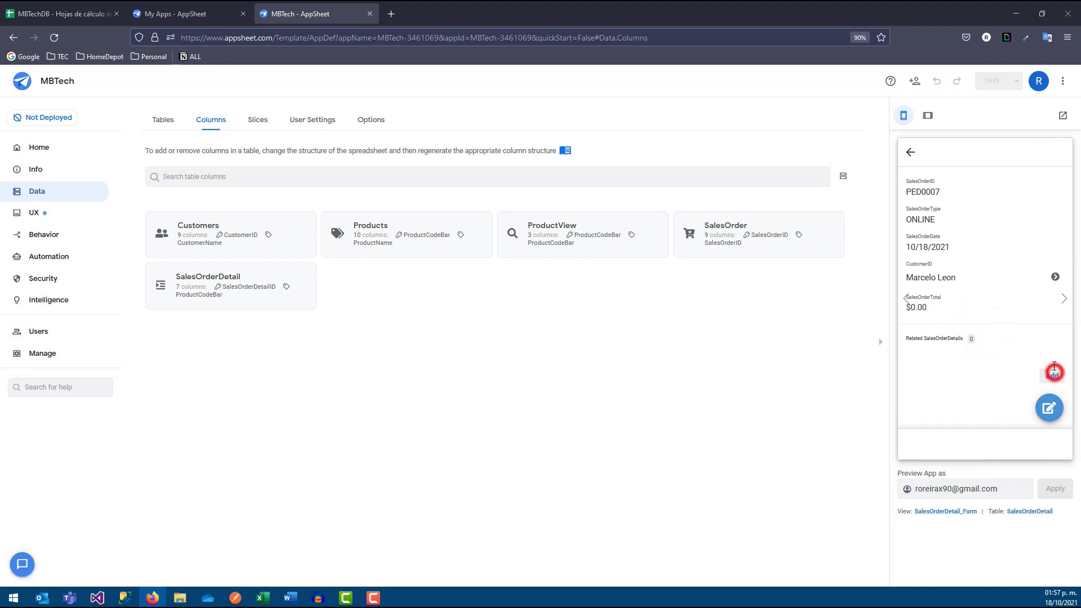
{"action": "left_click", "coordinate": [966, 263]}
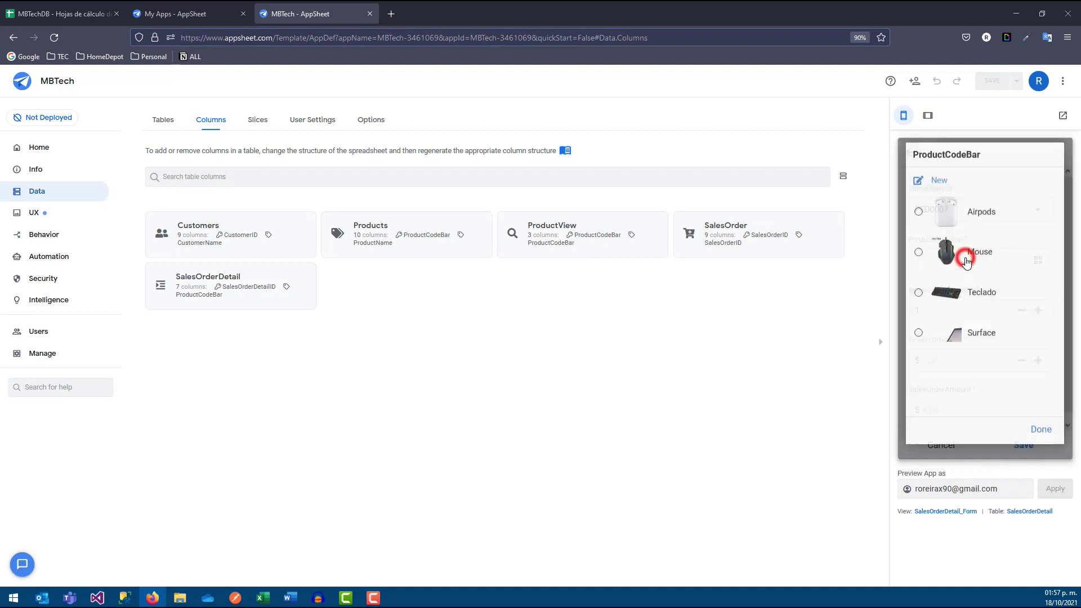